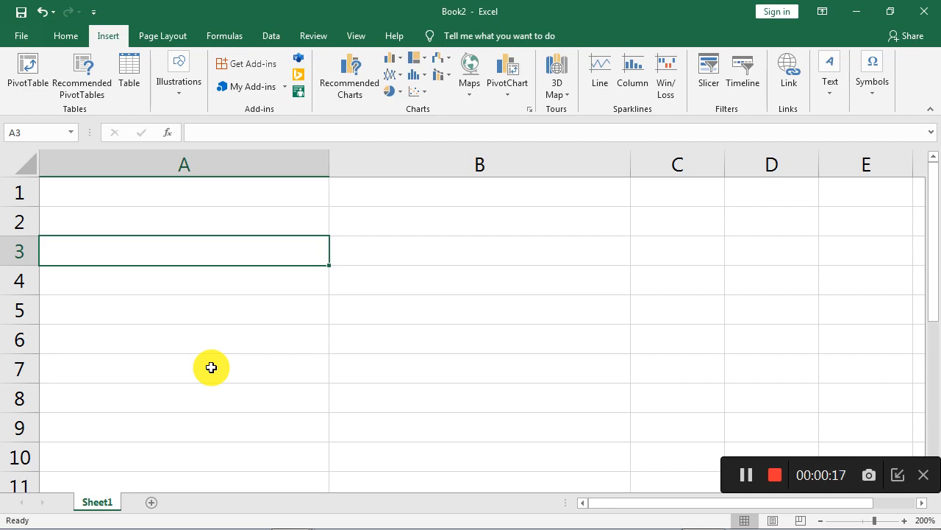
Enter the text NICE to Learn in cell B2.
left_click(382, 316)
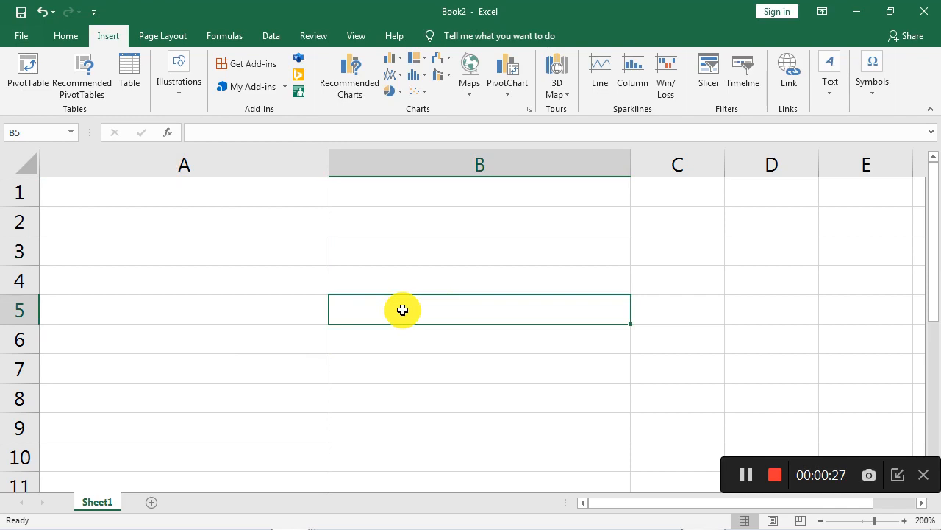
left_click(411, 271)
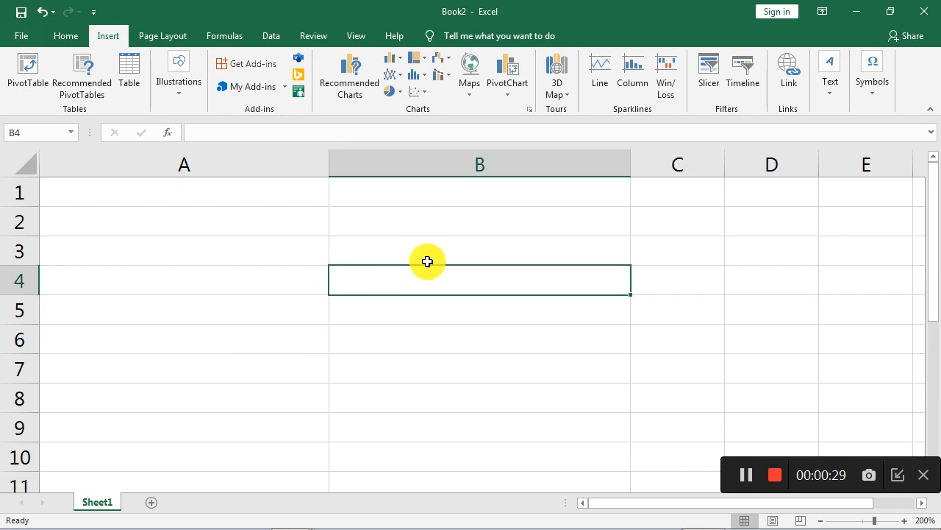
left_click(380, 225)
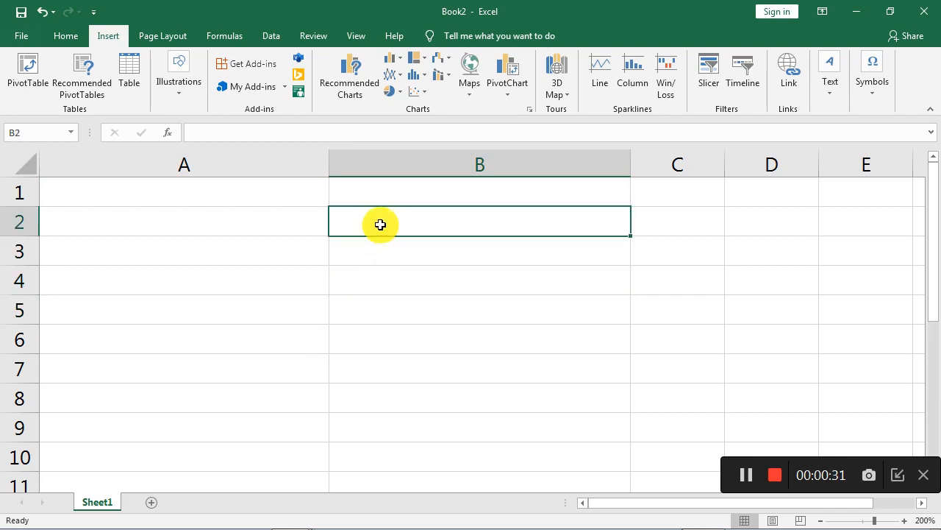
type("NICE to")
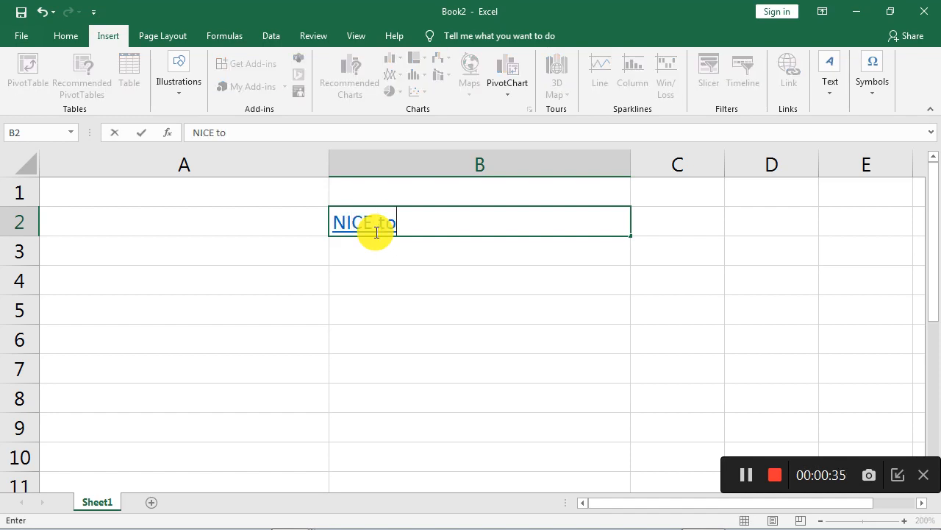
type(" LEarn")
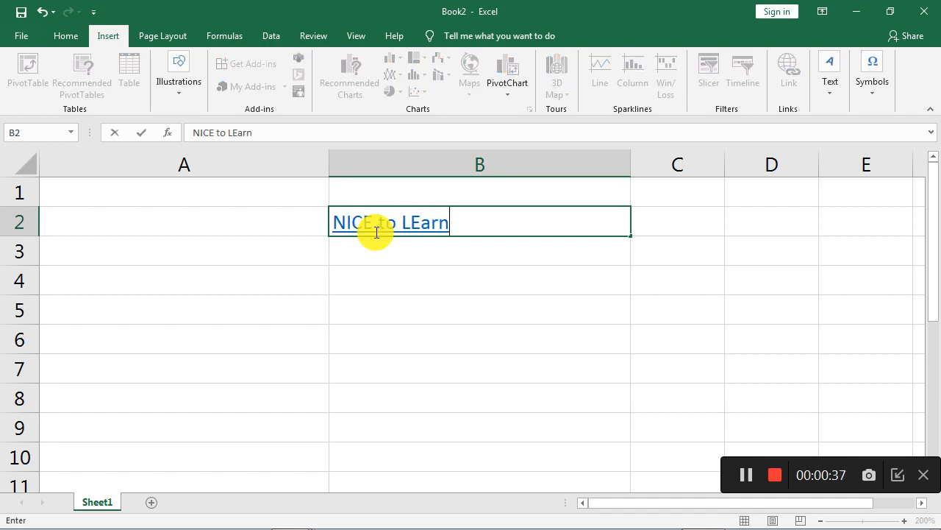
left_click(383, 325)
left_click(420, 225)
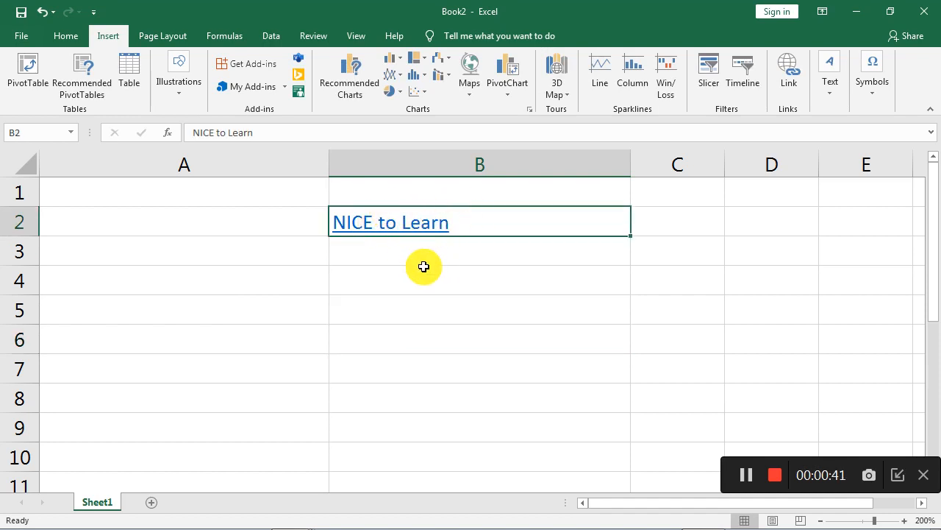
left_click(428, 257)
left_click(431, 222)
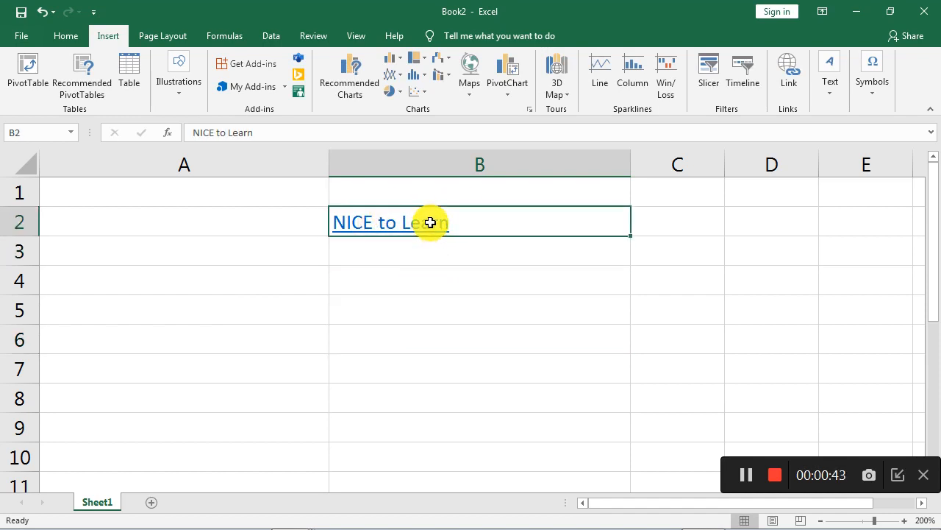
right_click(430, 222)
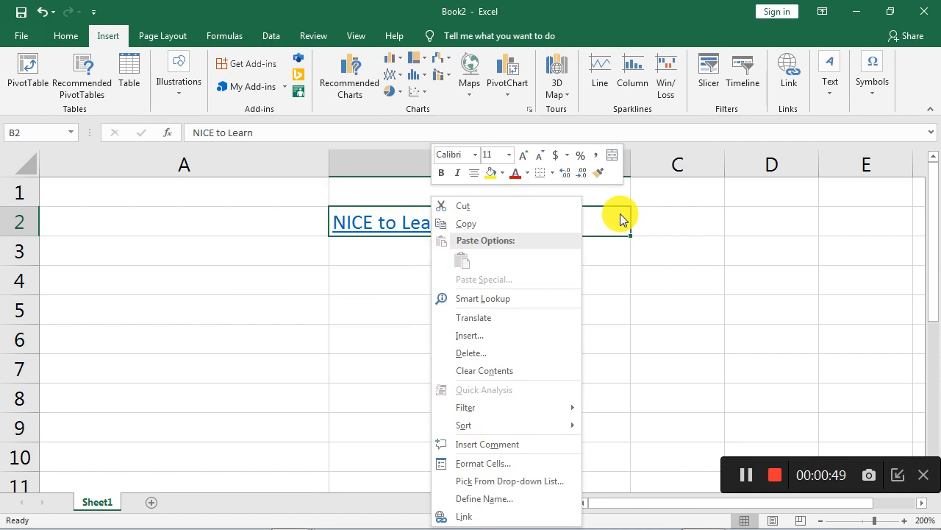
left_click(361, 353)
left_click(406, 390)
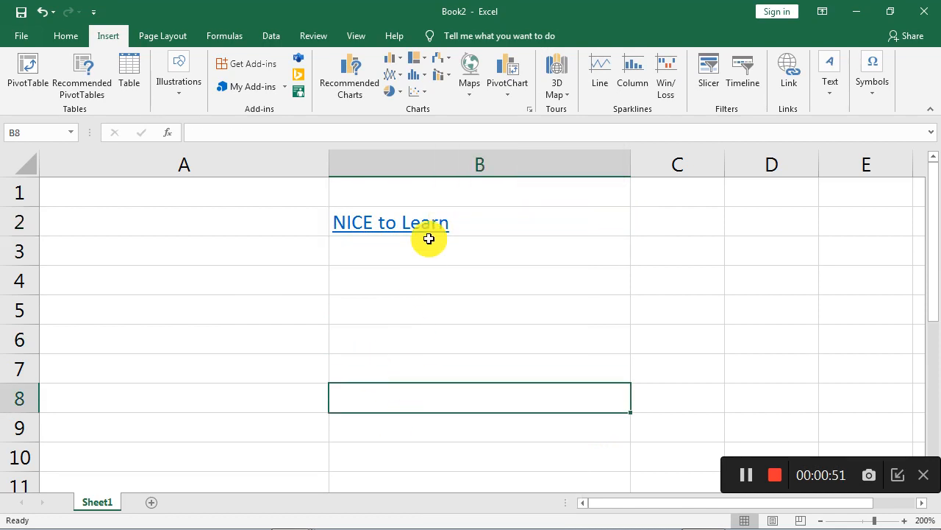
left_click(433, 228)
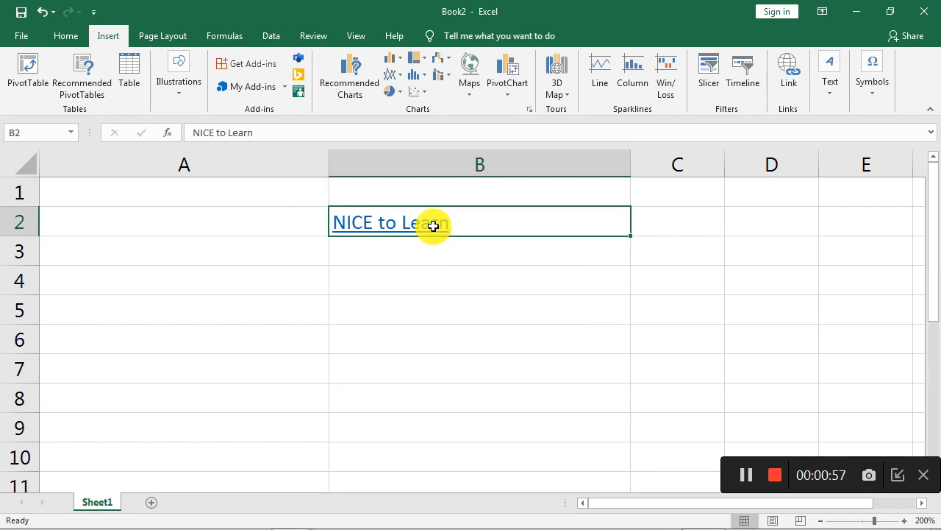
Insert a comment reading youtube channel on cell B2.
right_click(435, 230)
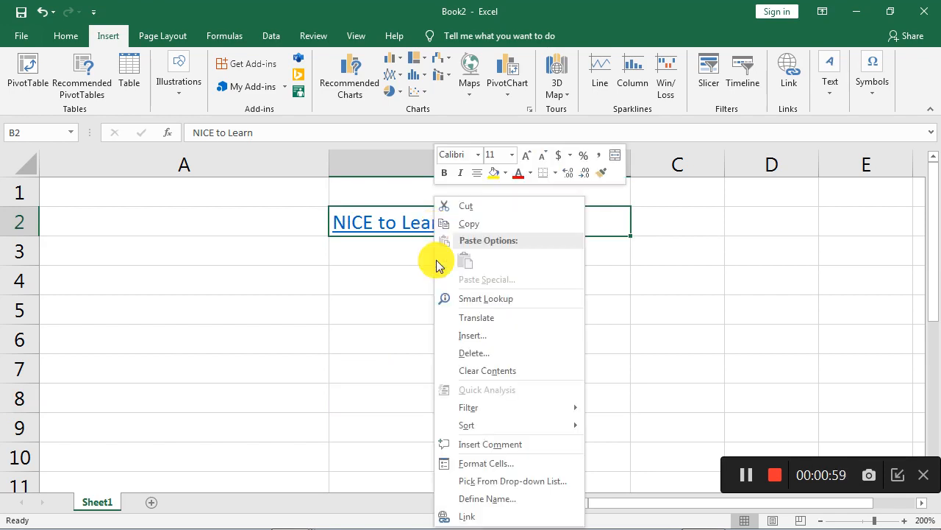
left_click(503, 445)
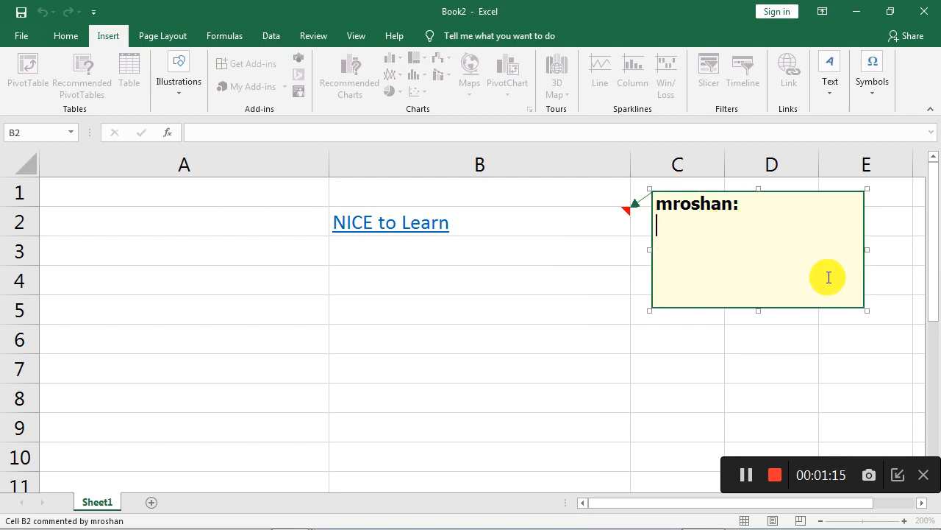
type("youtube channel")
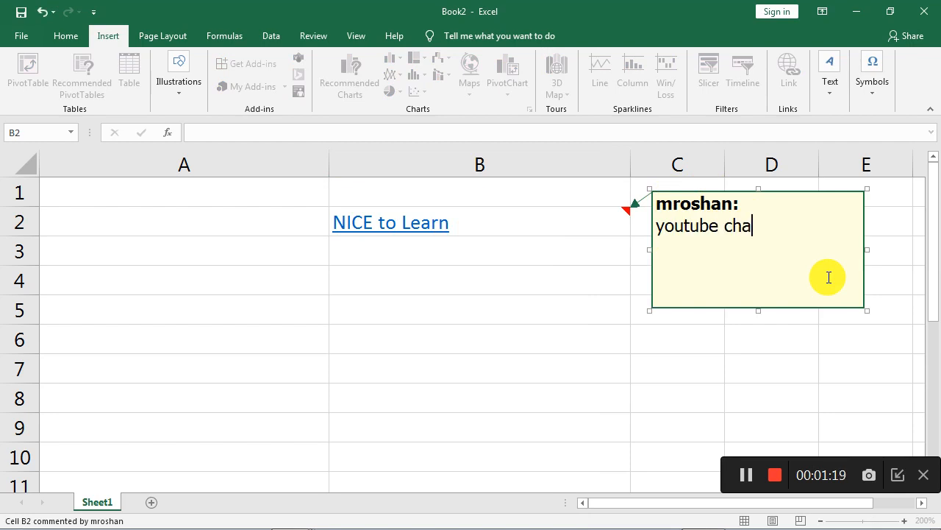
left_click(696, 380)
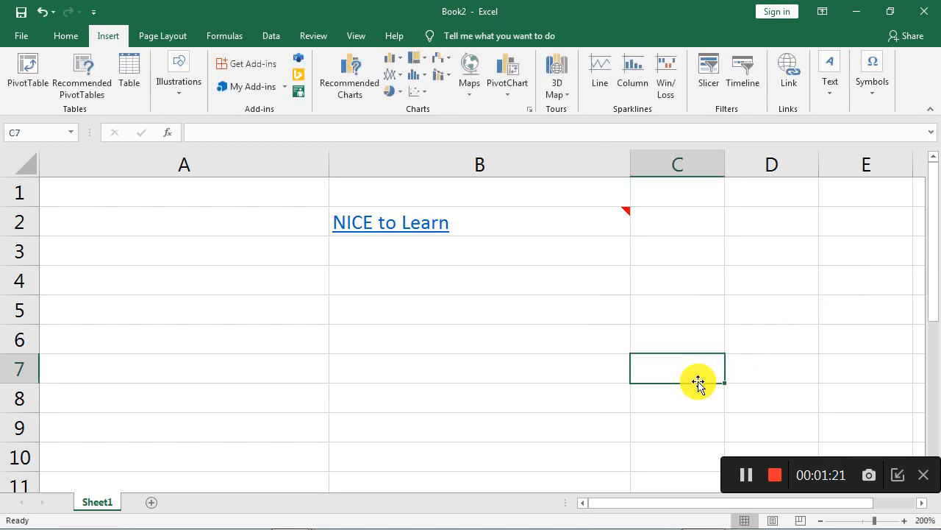
left_click(378, 223)
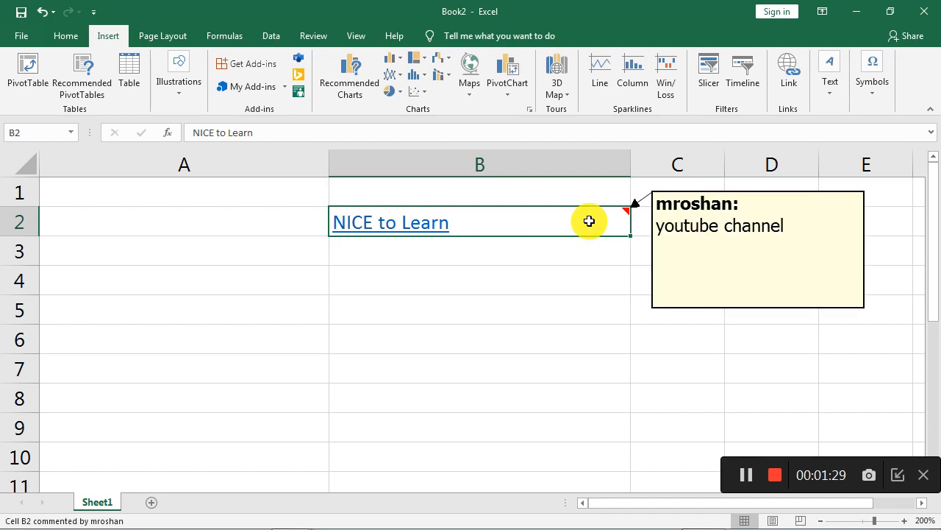
left_click(523, 278)
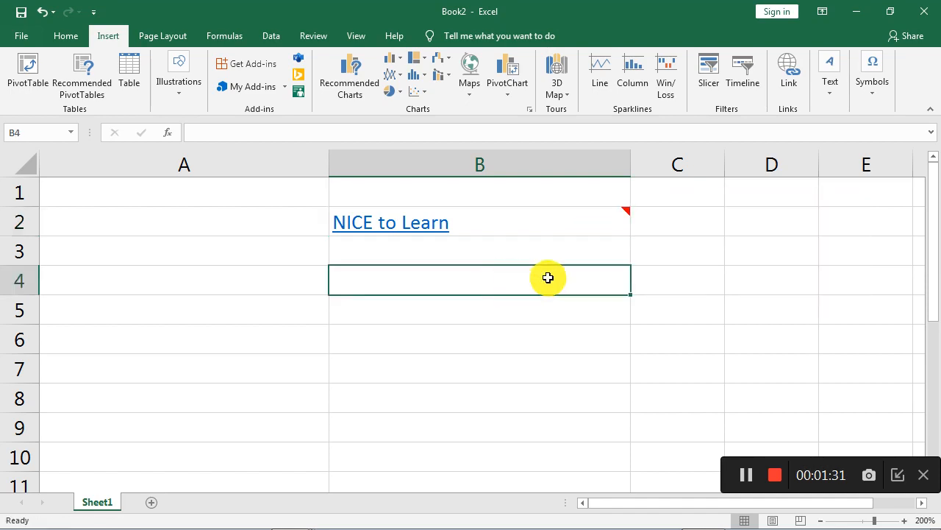
left_click(608, 217)
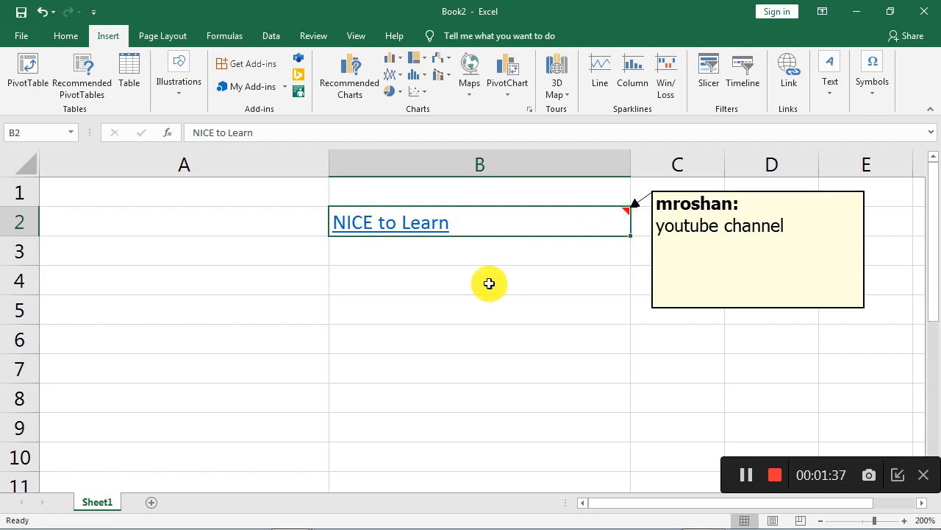
Insert a comment reading hi on cell B5.
left_click(434, 312)
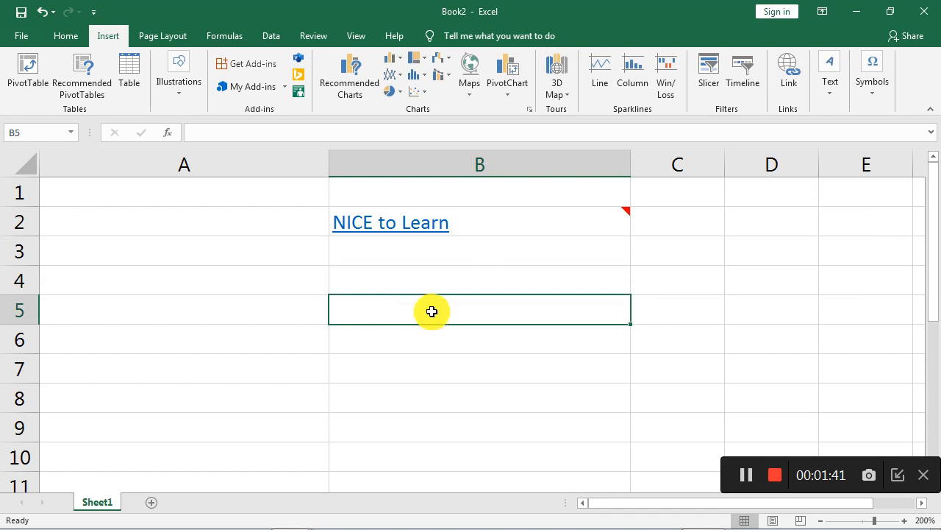
right_click(432, 313)
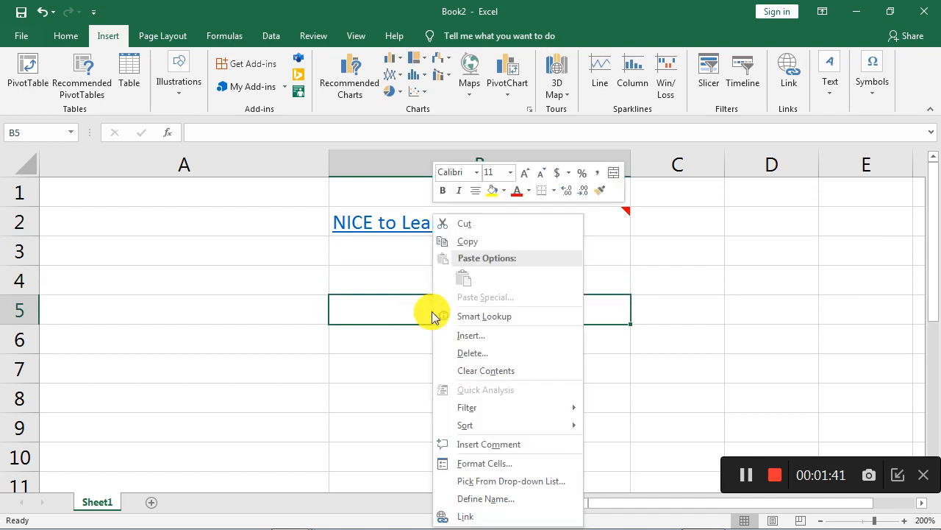
left_click(489, 444)
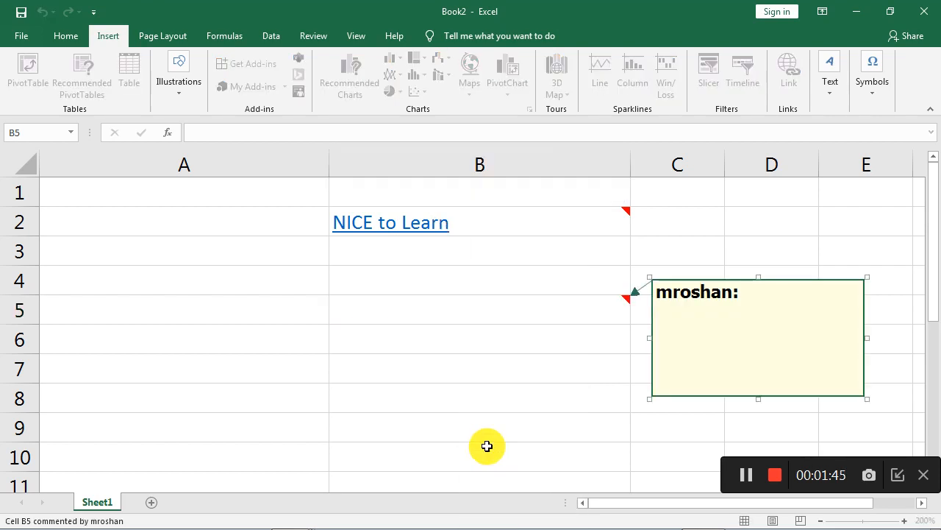
type("hi")
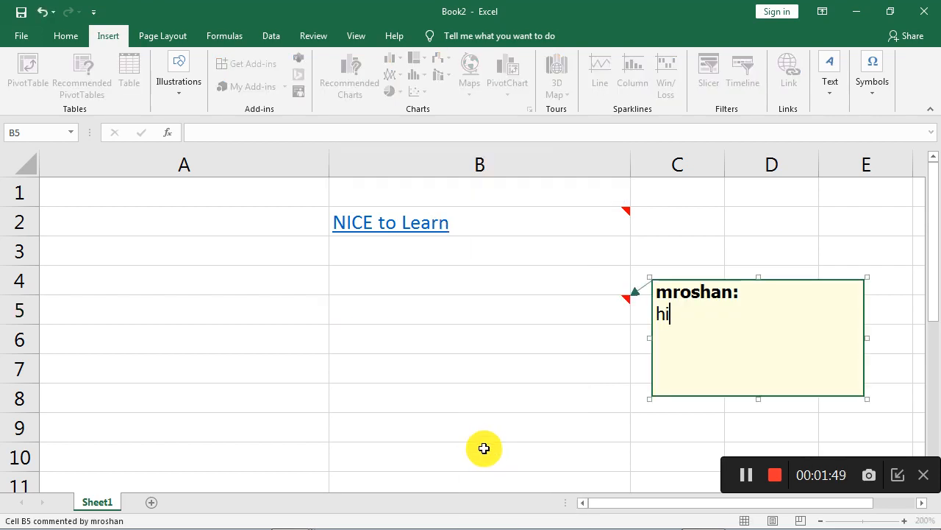
key("Return")
left_click(478, 450)
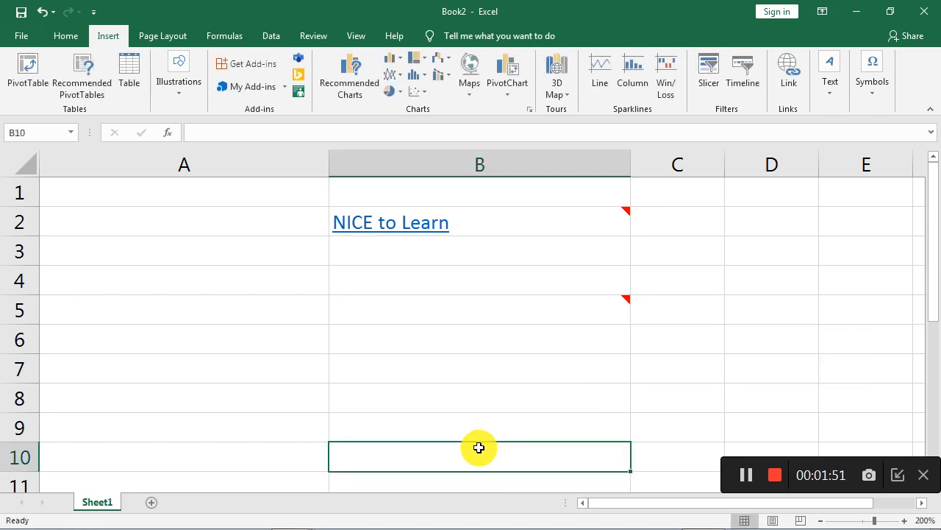
Select cells B2, B5 and nearby cells to review the comments attached to them.
left_click(509, 310)
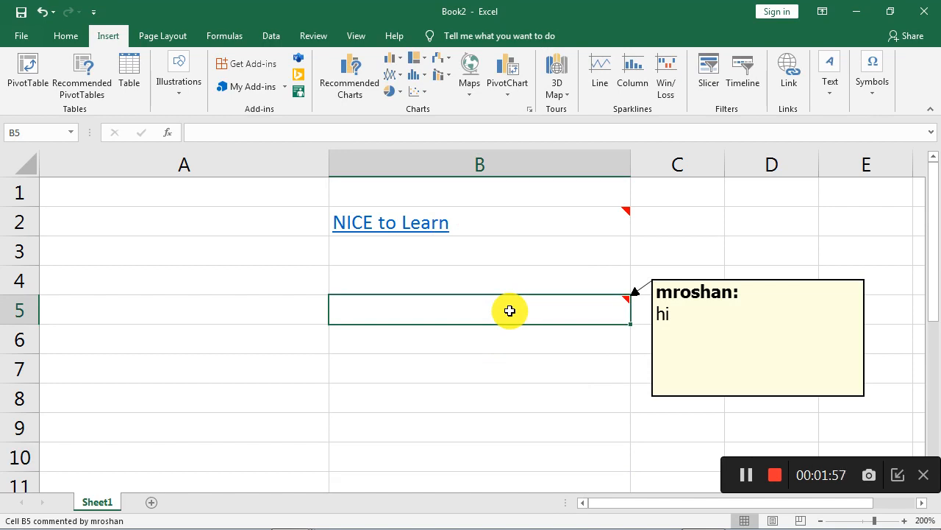
left_click(484, 223)
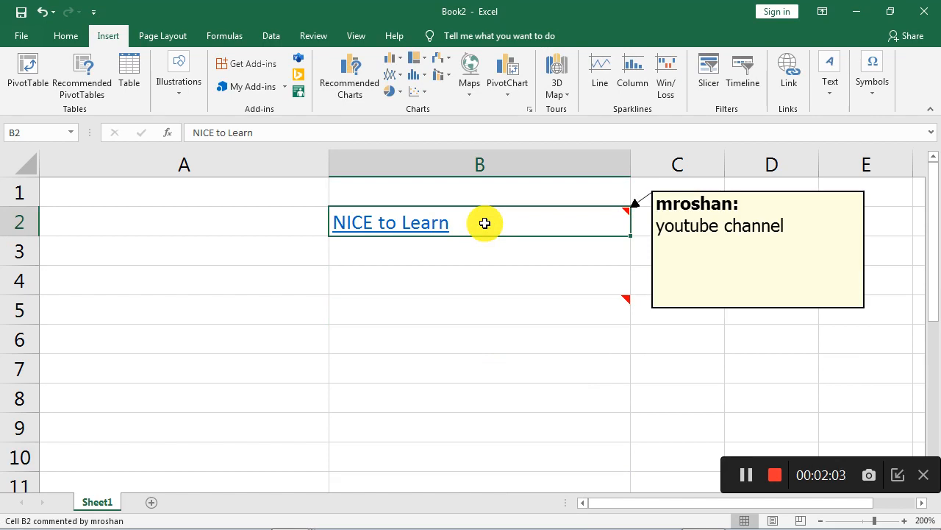
left_click(189, 246)
left_click(189, 304)
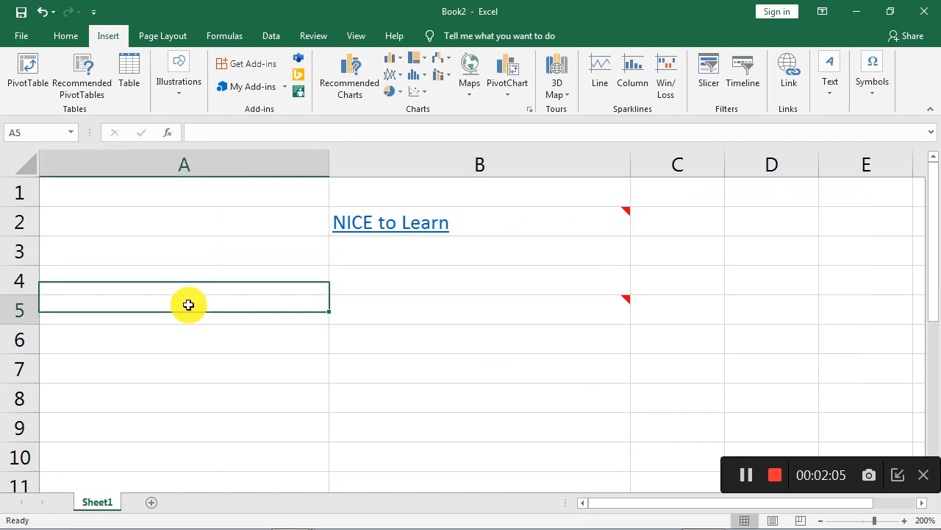
left_click(199, 344)
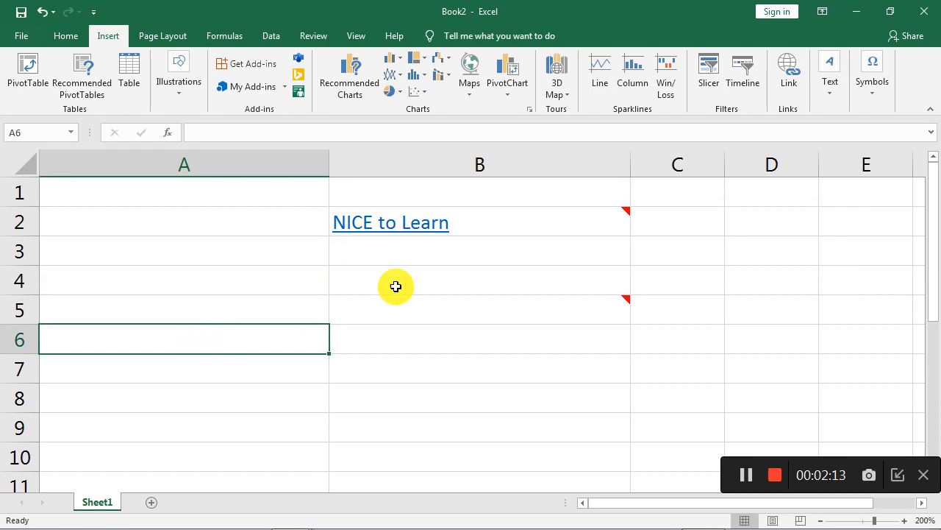
left_click(428, 269)
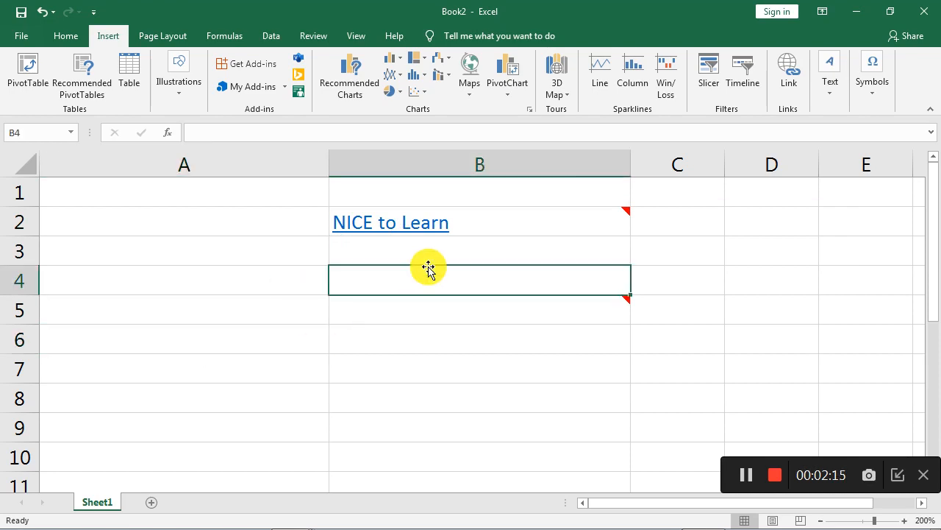
left_click(400, 342)
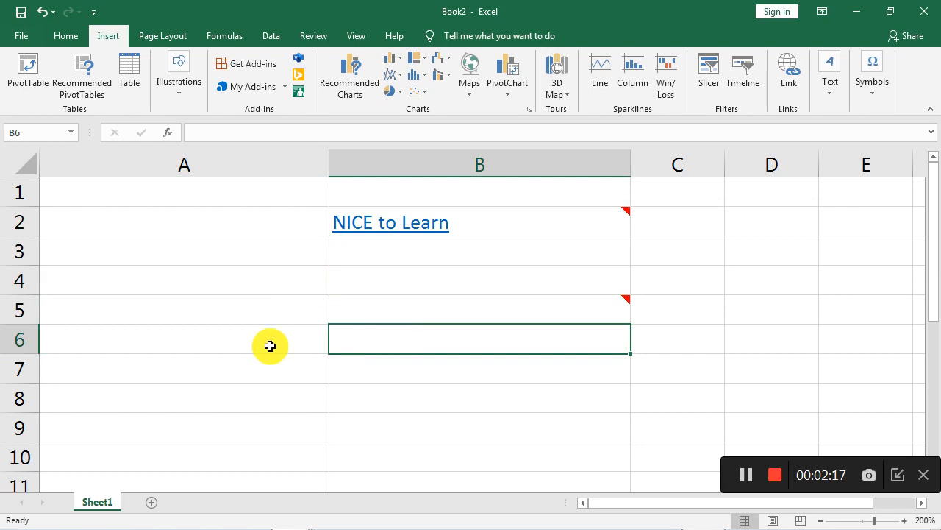
left_click(209, 341)
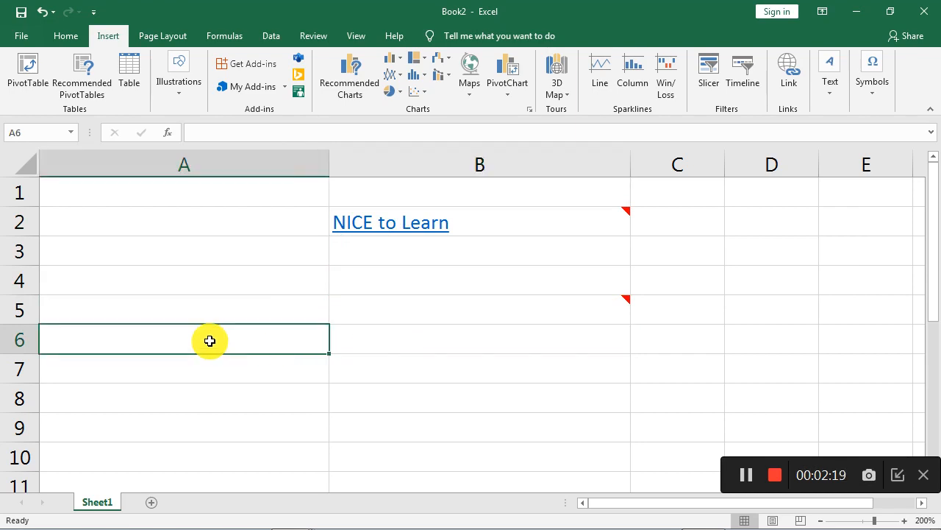
left_click(387, 224)
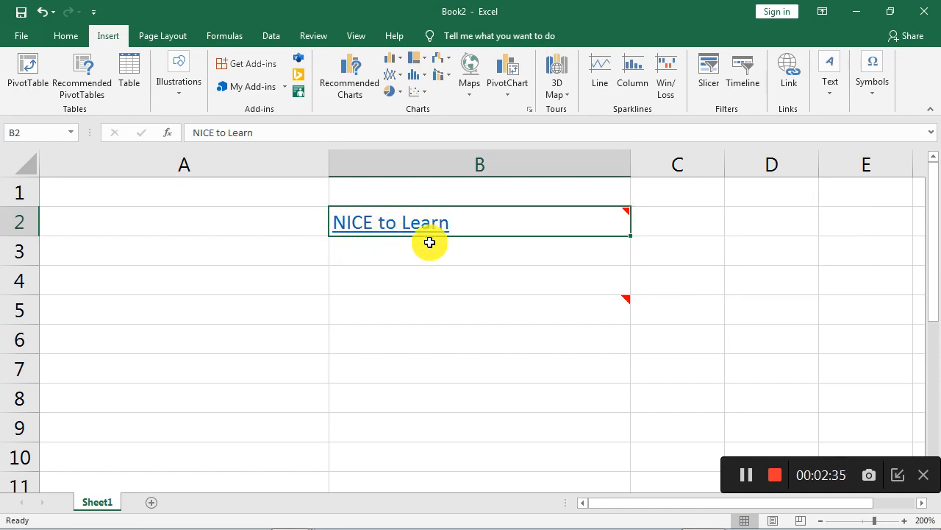
left_click(375, 398)
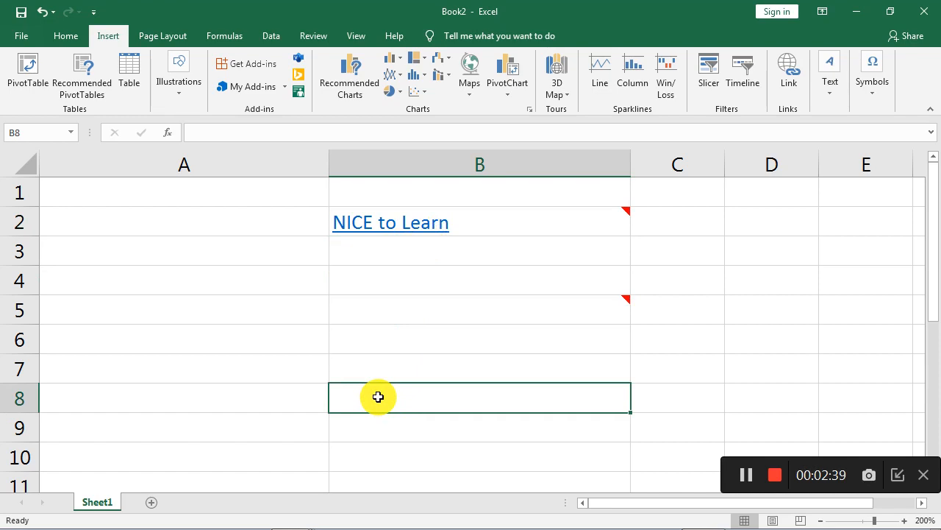
type("ww")
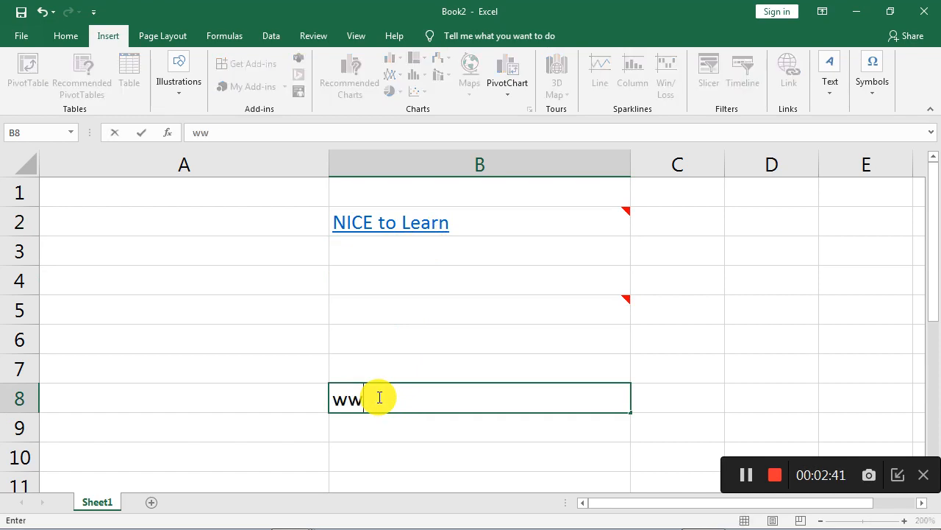
type("w.google.com")
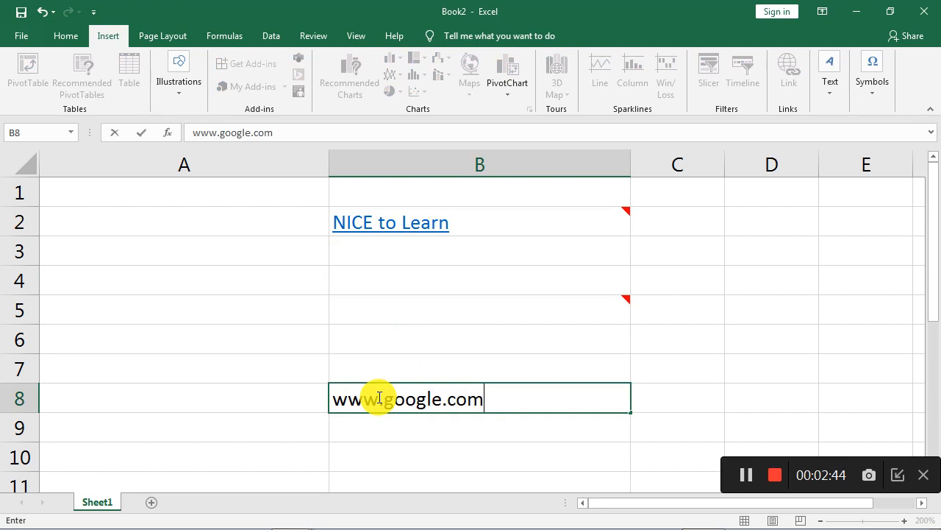
left_click(413, 456)
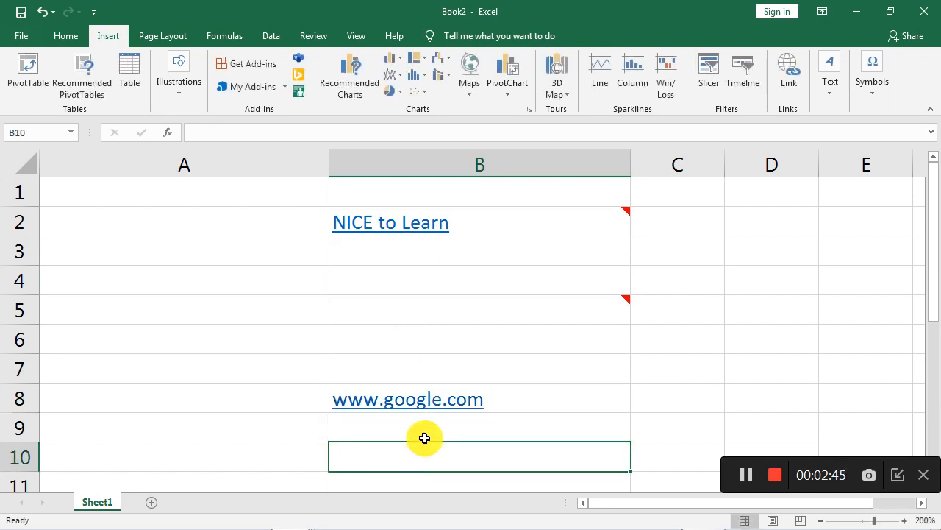
right_click(442, 404)
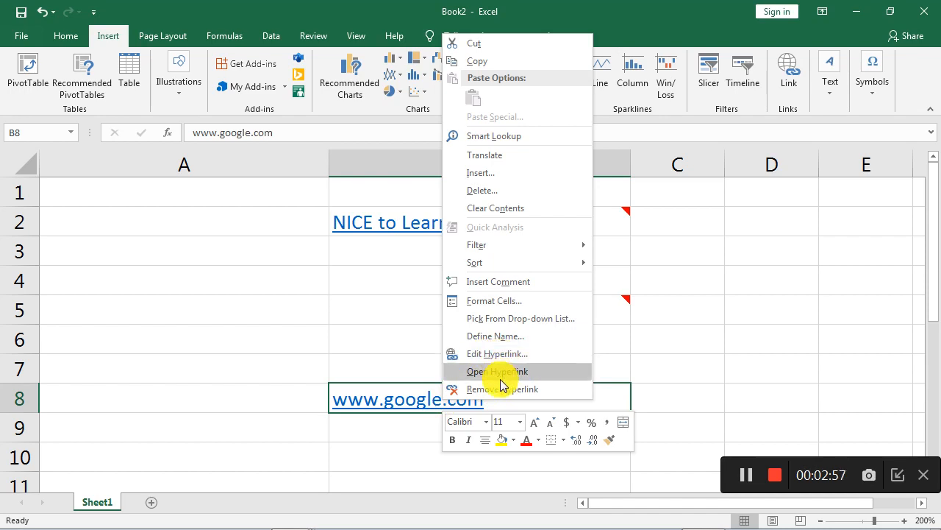
left_click(196, 304)
left_click(193, 303)
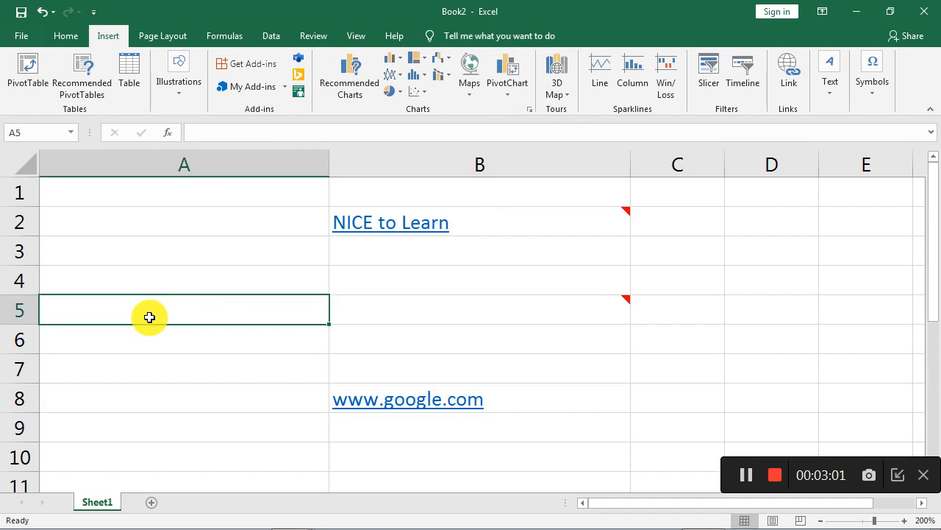
right_click(152, 313)
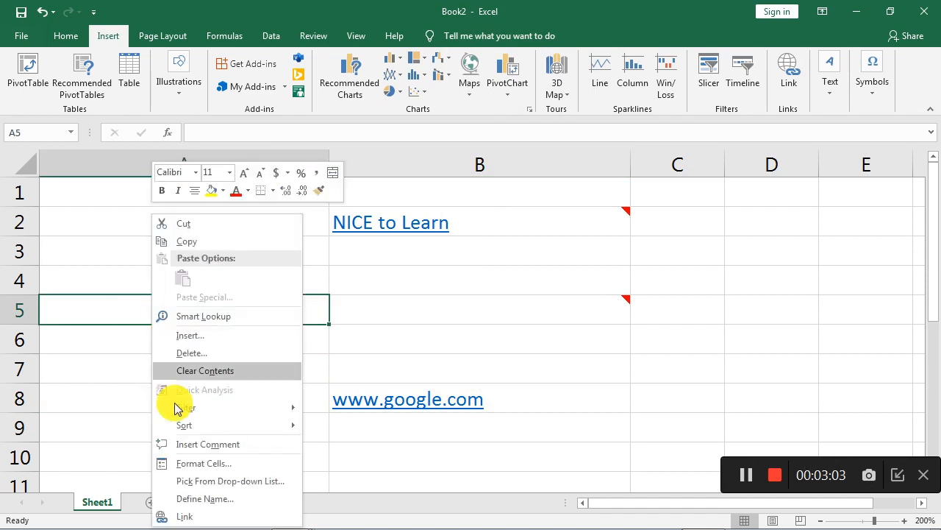
left_click(190, 518)
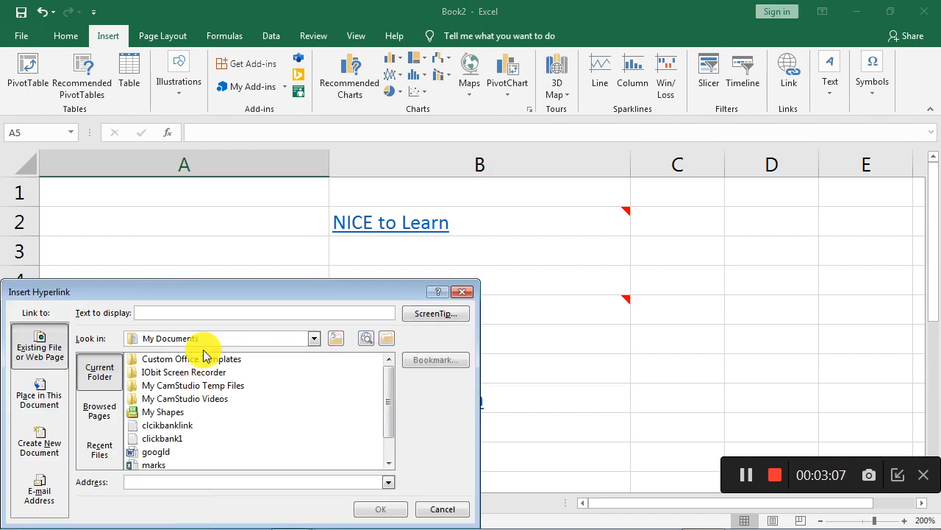
left_click_drag(213, 294, 286, 177)
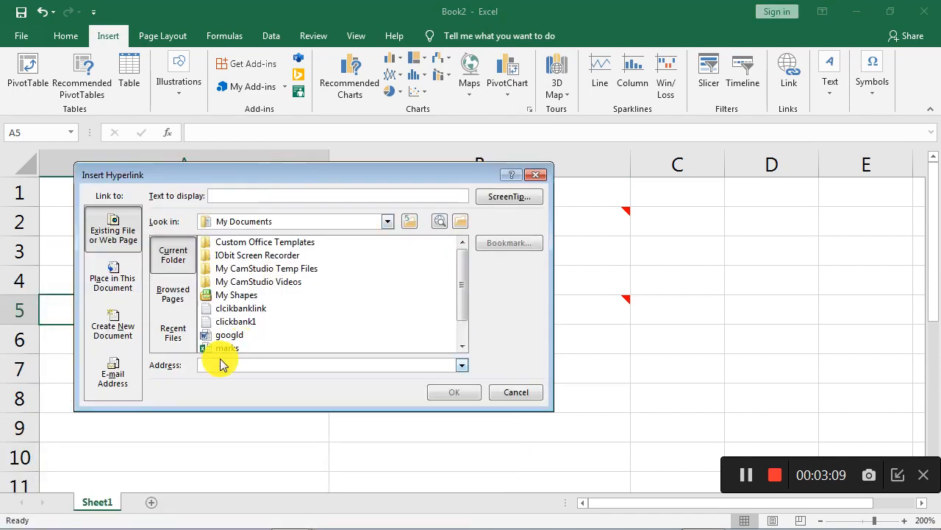
type("www.")
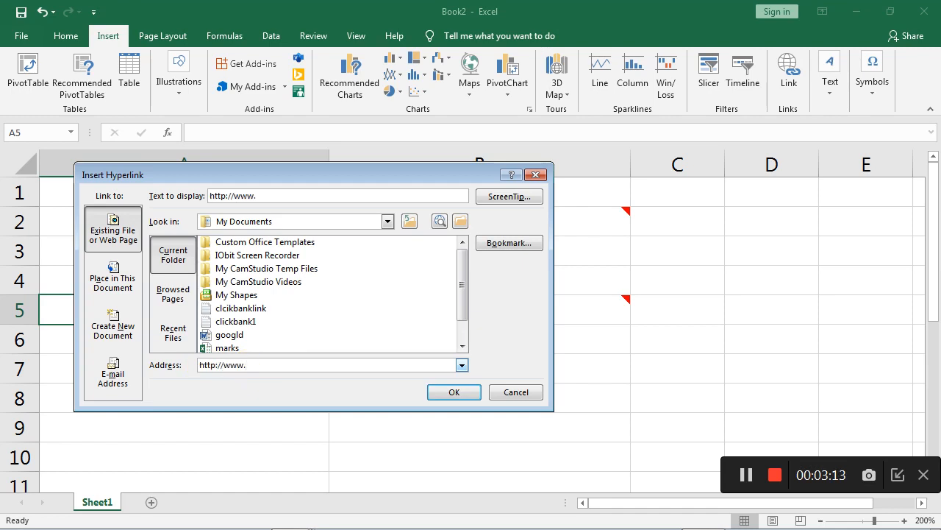
type("google.com")
left_click(461, 395)
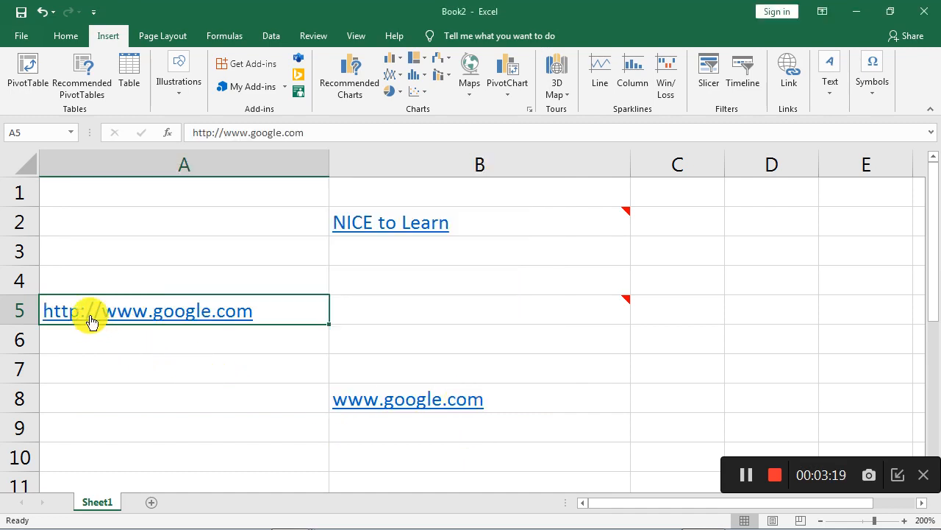
Try to open the hyperlink in cell A5 and dismiss the message.
left_click(147, 313)
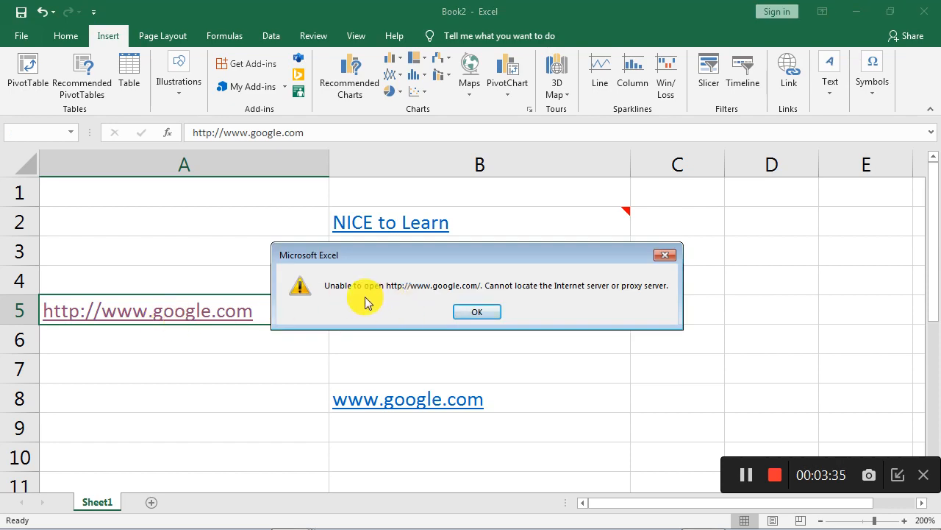
left_click(478, 313)
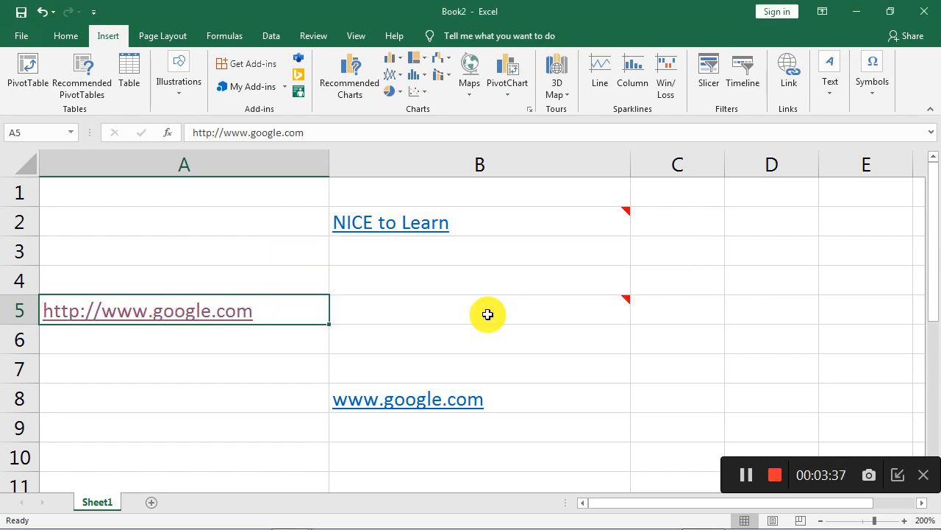
mouse_move(487, 314)
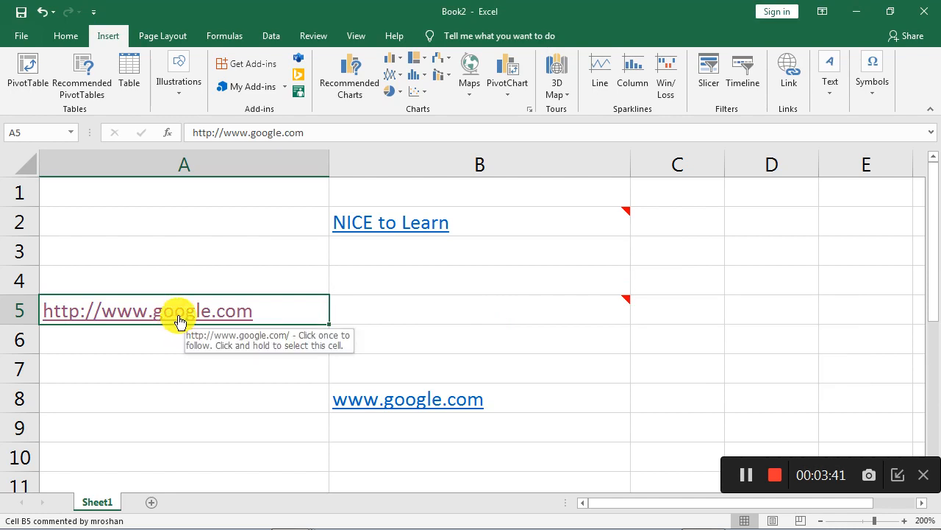
left_click(131, 247)
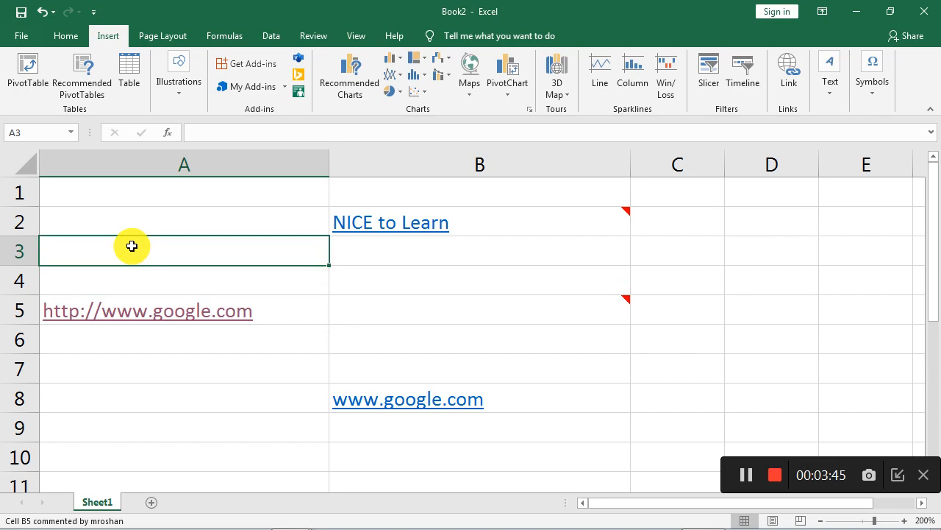
right_click(132, 245)
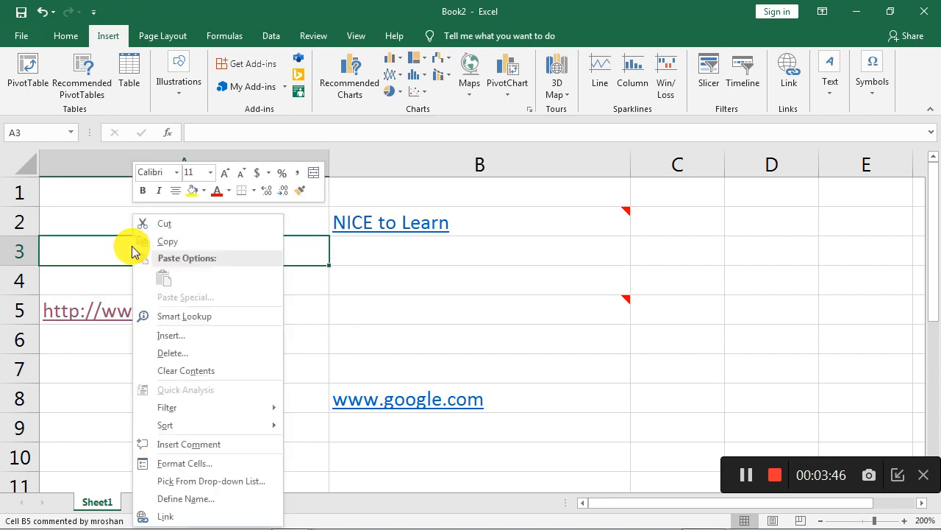
left_click(173, 518)
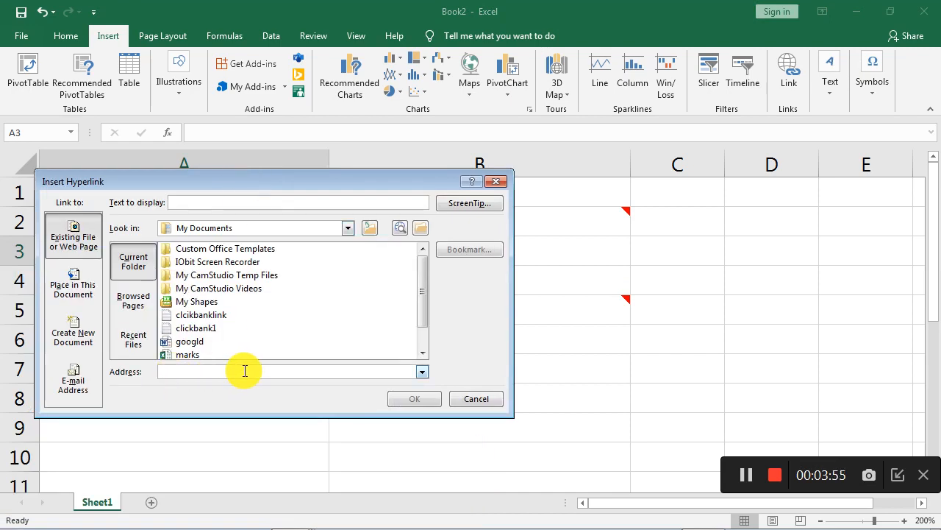
type("www.y")
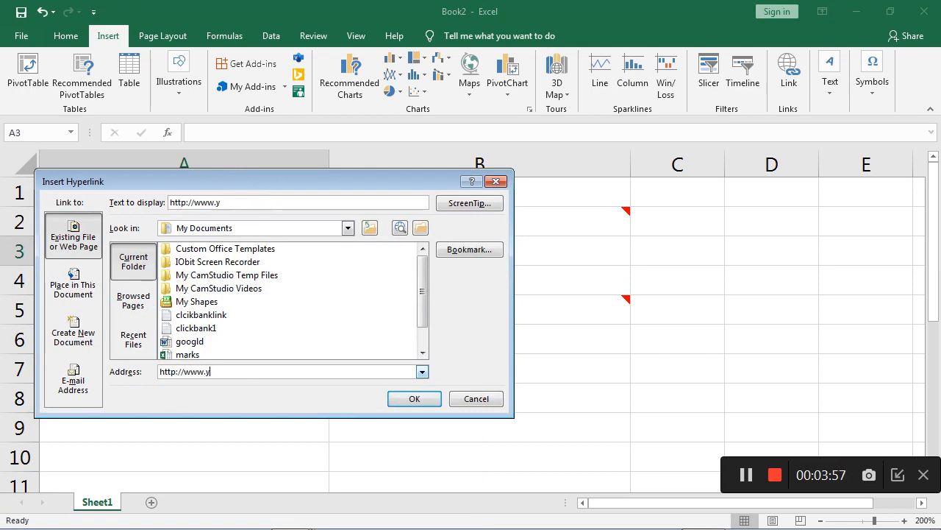
type("outune")
key("BackSpace")
key("BackSpace")
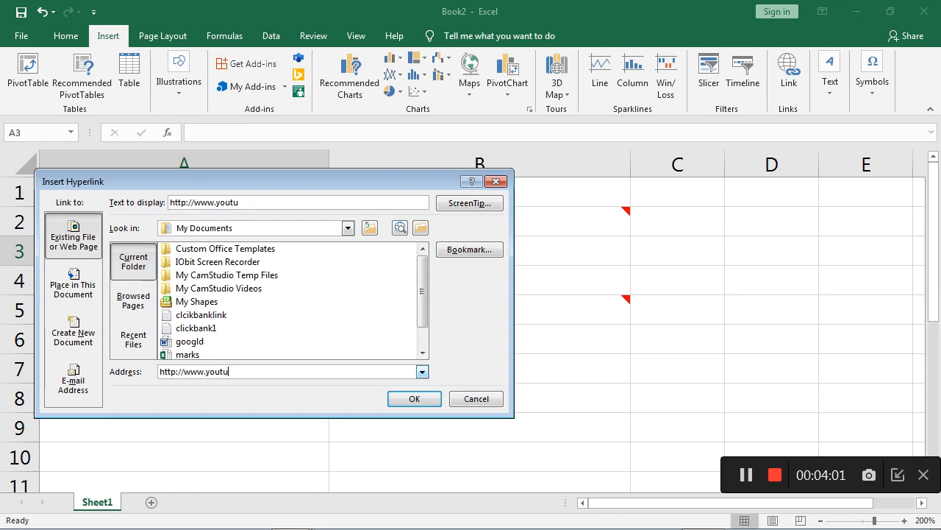
type("be.com/c/ncietolearn")
left_click(413, 401)
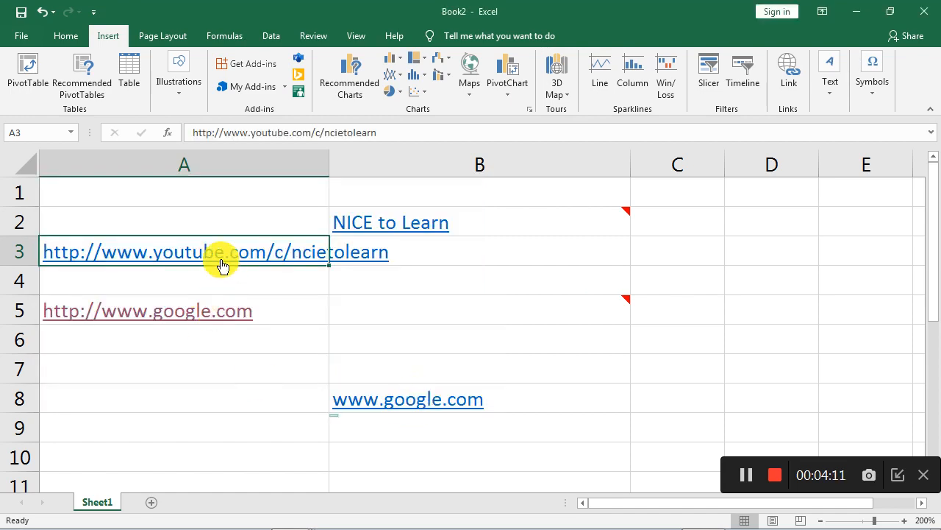
Try to open the hyperlink in cell A3 and dismiss the message.
left_click(236, 252)
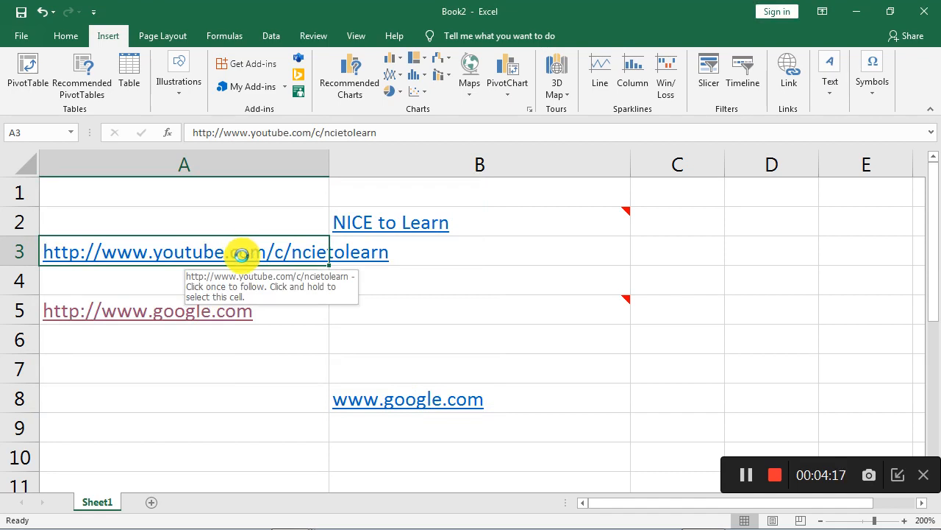
left_click(223, 395)
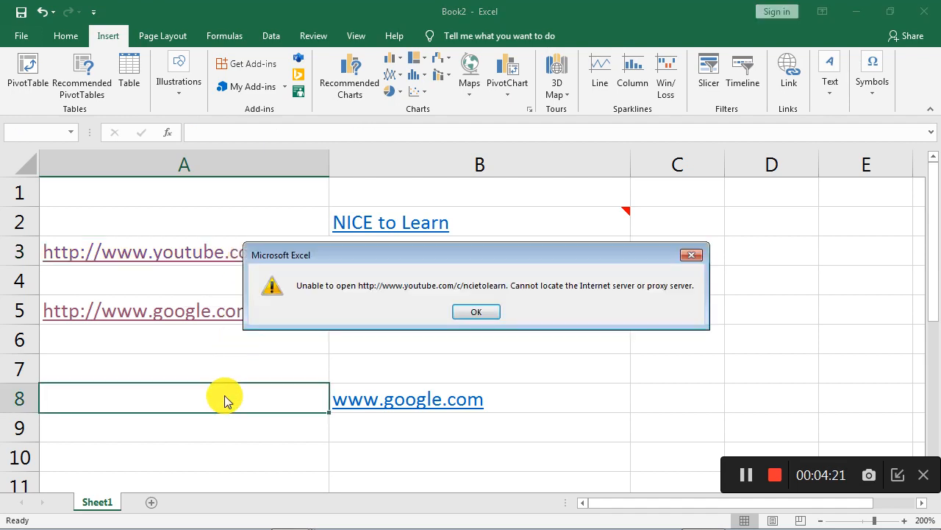
left_click(475, 313)
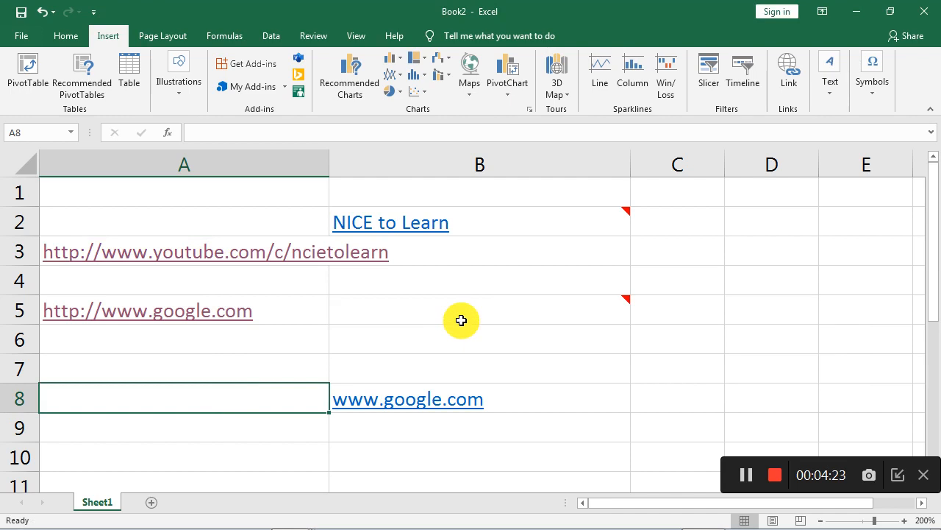
Try opening the hyperlinks in cells B2 and B8, dismissing the message.
left_click(461, 320)
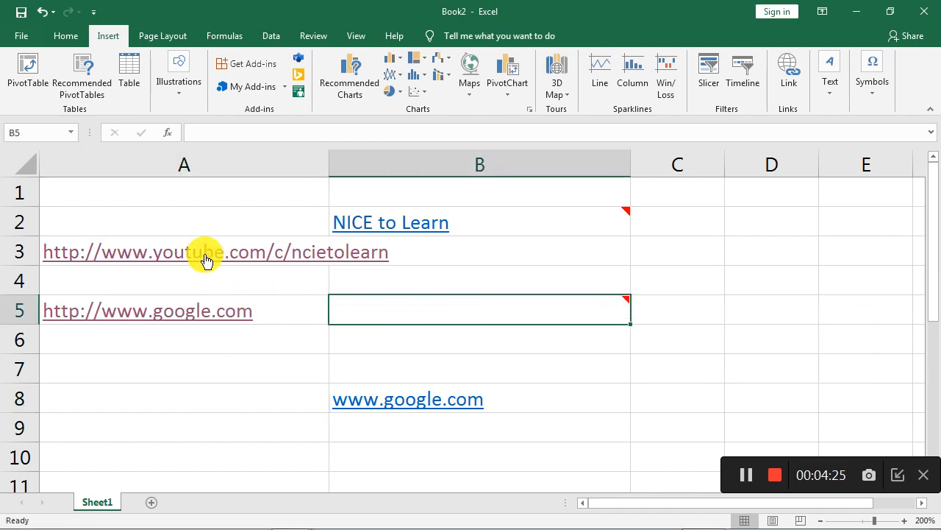
left_click(170, 355)
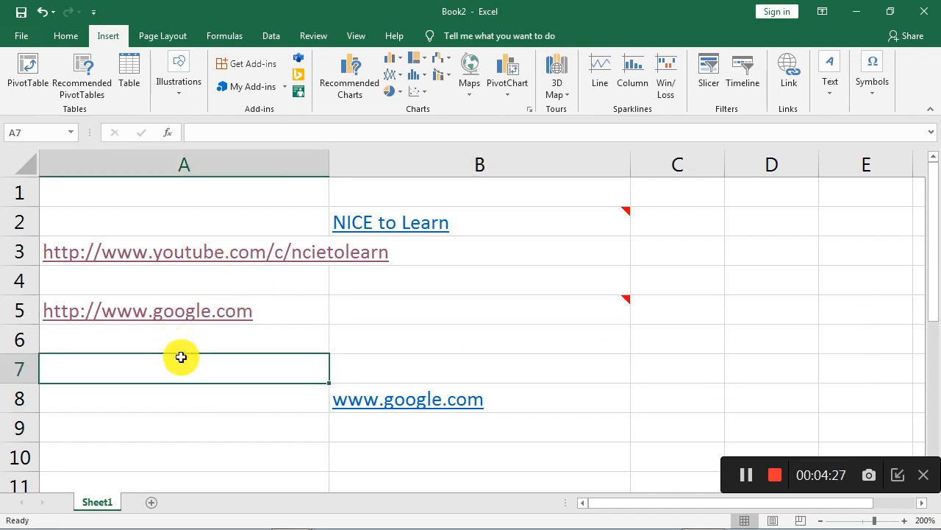
left_click(412, 222)
left_click(417, 272)
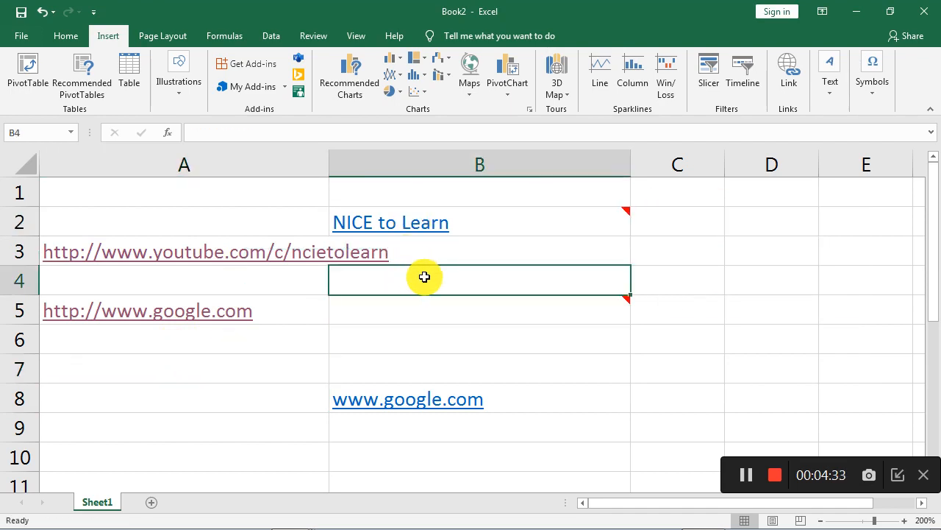
left_click(411, 402)
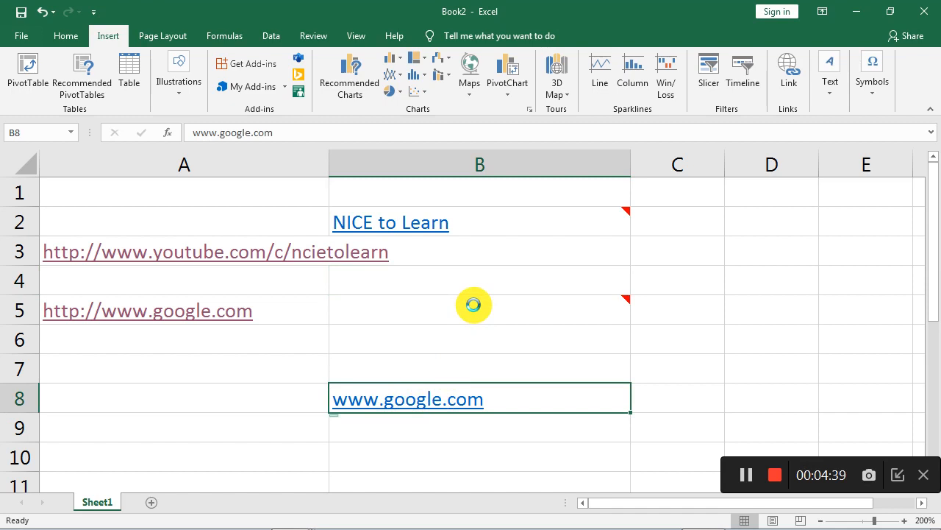
left_click(811, 291)
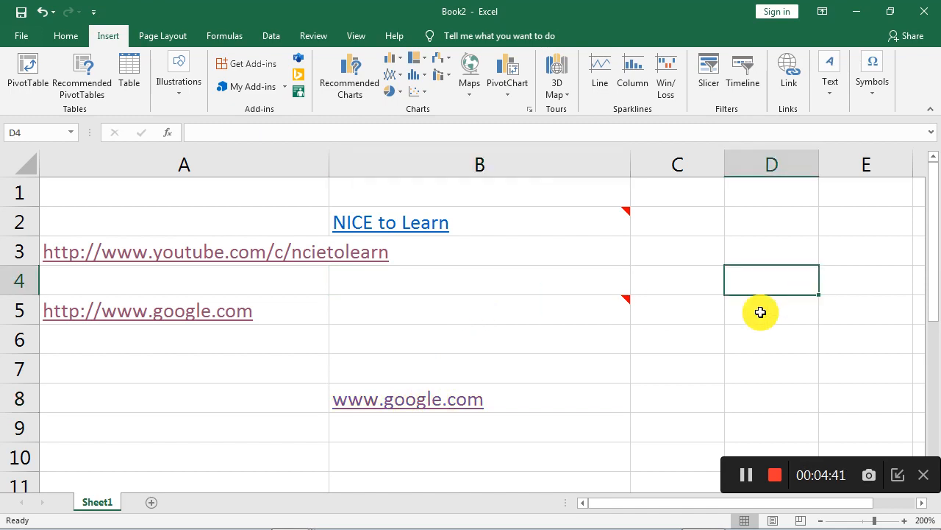
left_click(610, 310)
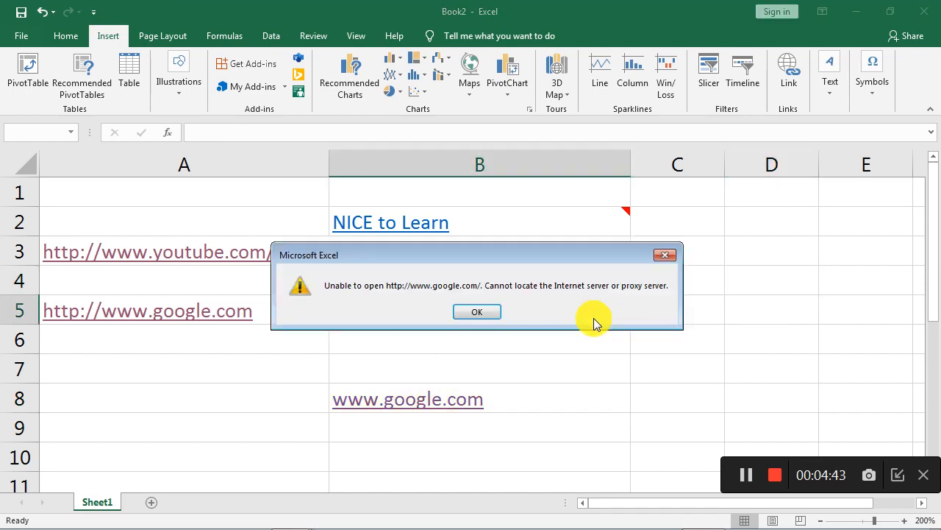
left_click(478, 312)
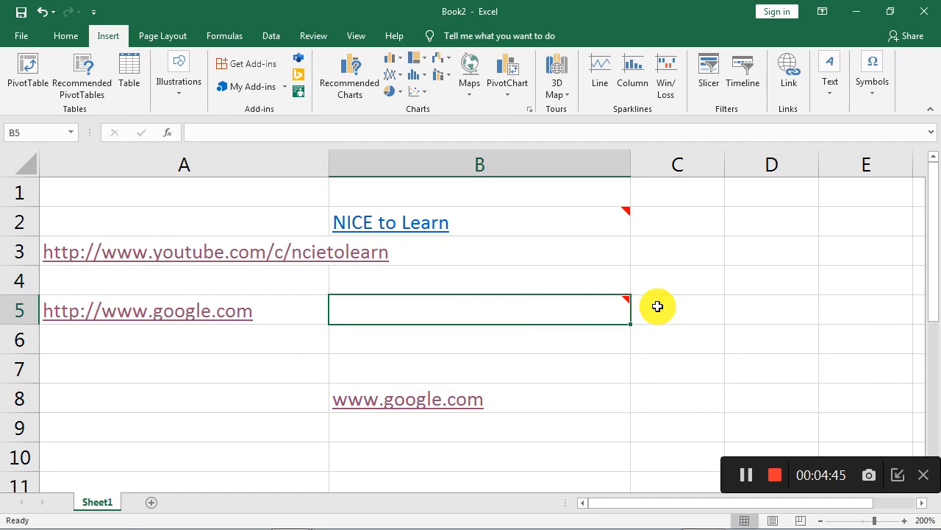
Select cells B2, A5 and B5 to review their links and comments.
mouse_move(624, 306)
left_click(613, 213)
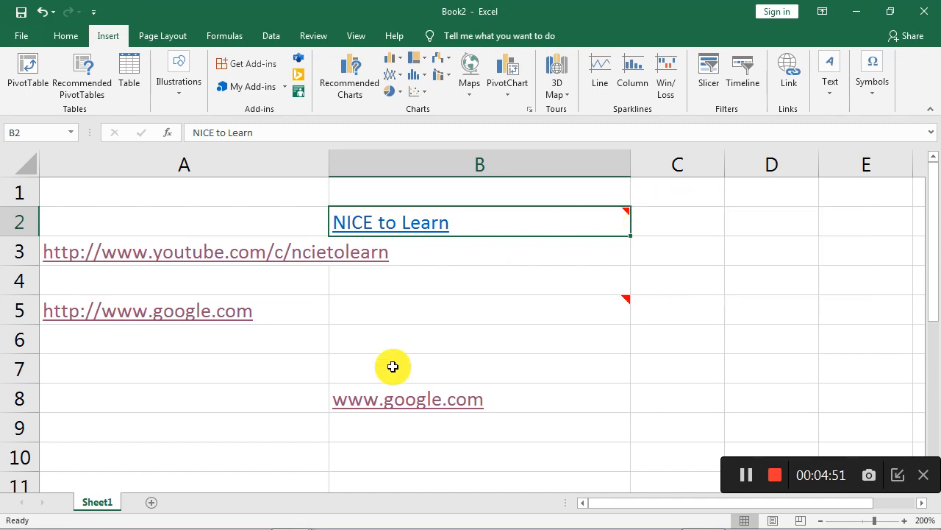
left_click(277, 312)
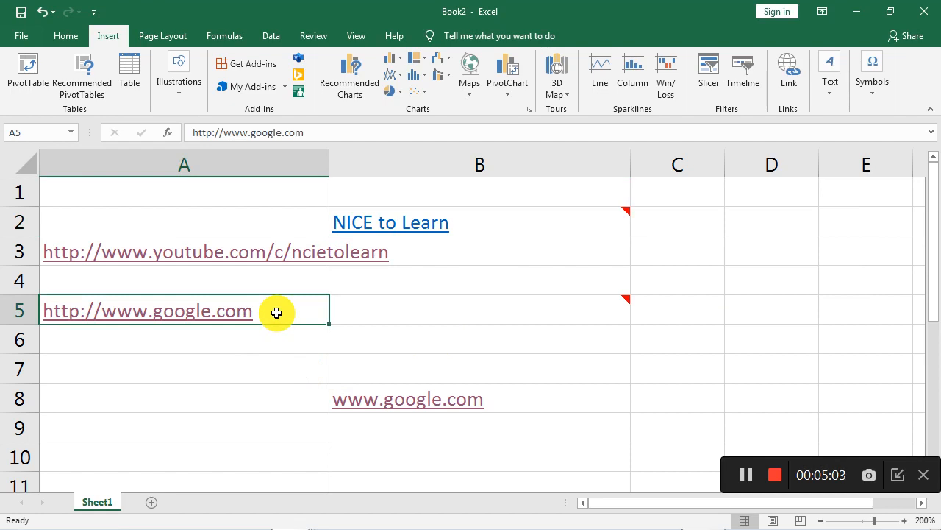
left_click(492, 311)
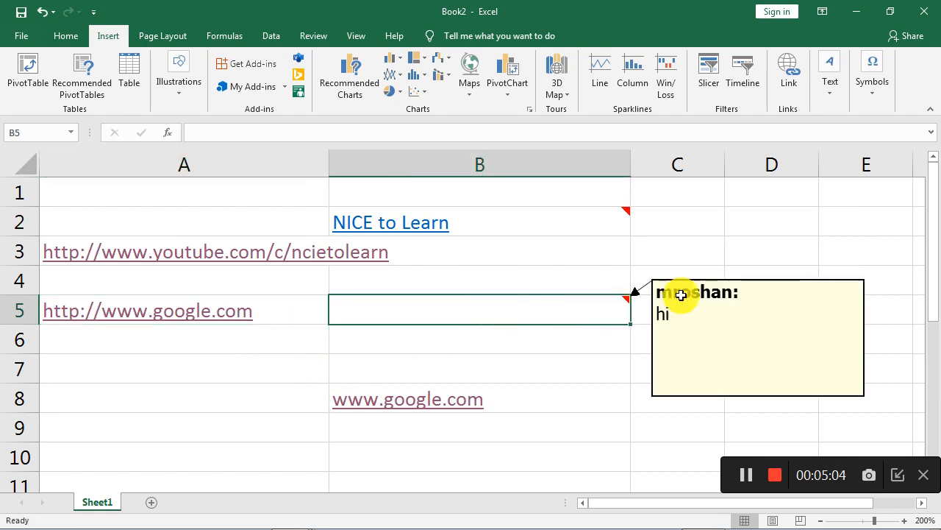
left_click(751, 250)
right_click(750, 250)
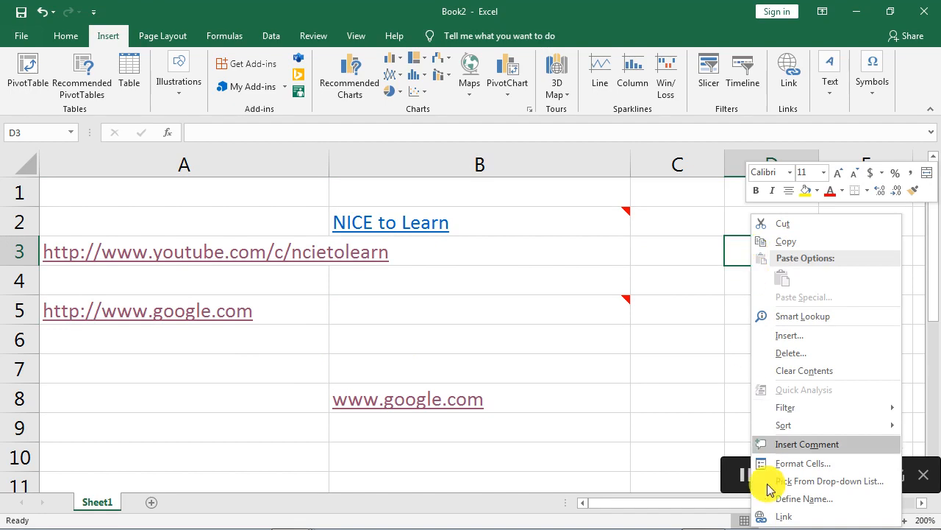
left_click(787, 521)
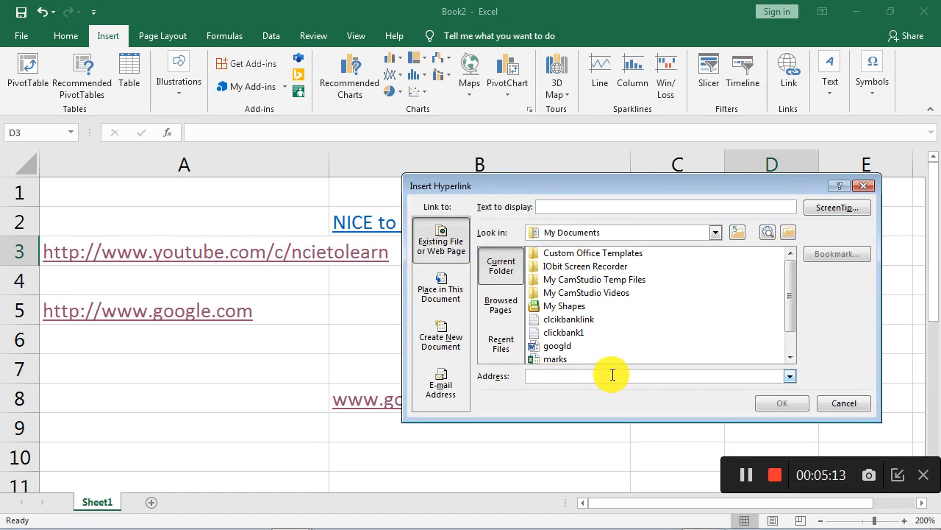
left_click(844, 403)
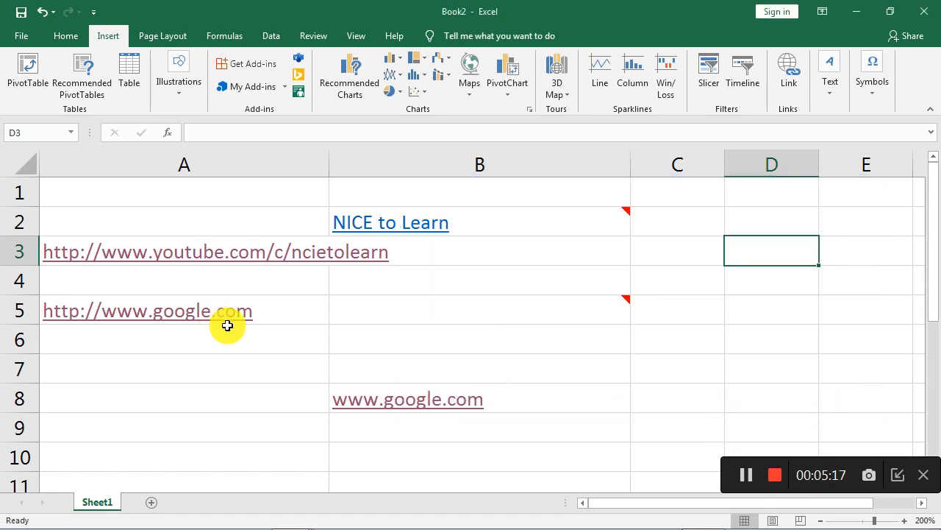
Insert a comment reading how are you on cell D3.
right_click(762, 254)
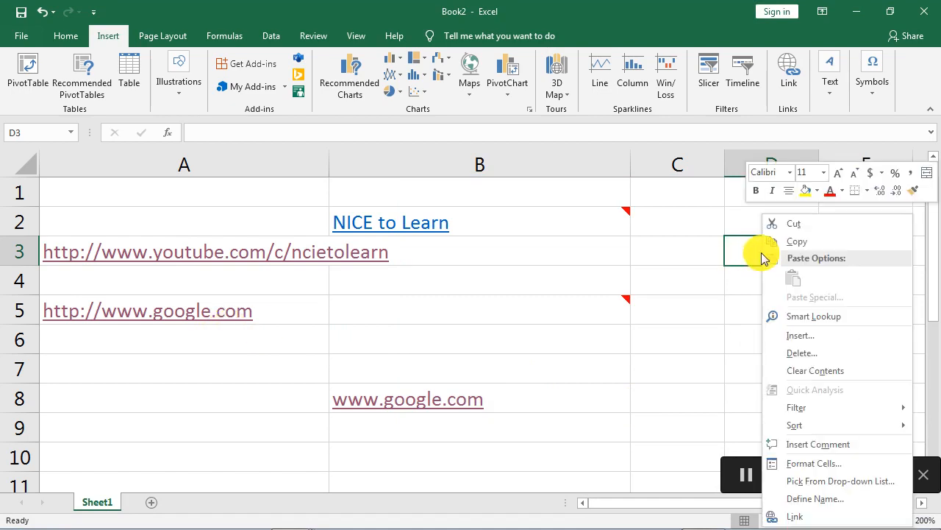
left_click(815, 448)
type("how are you")
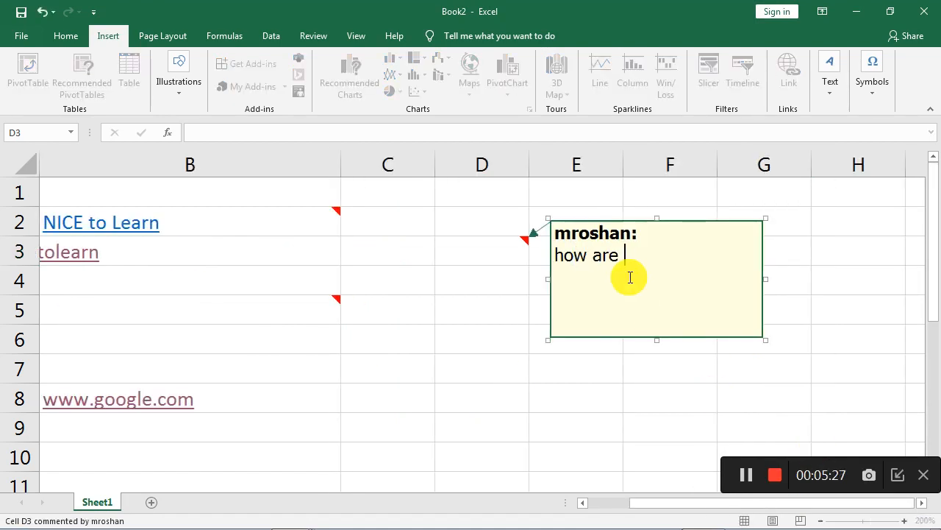
left_click(596, 370)
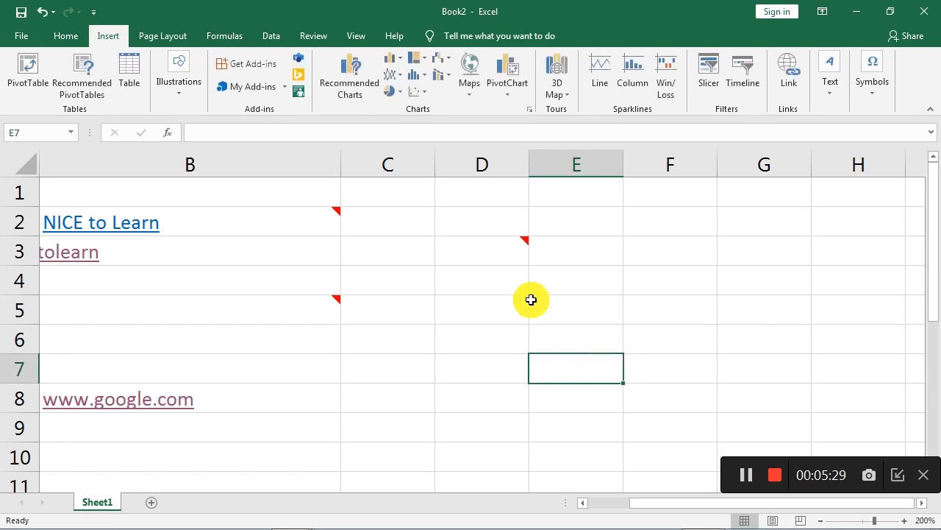
Select cells D3, B2 and B5 to view their comments.
left_click(500, 242)
left_click(316, 217)
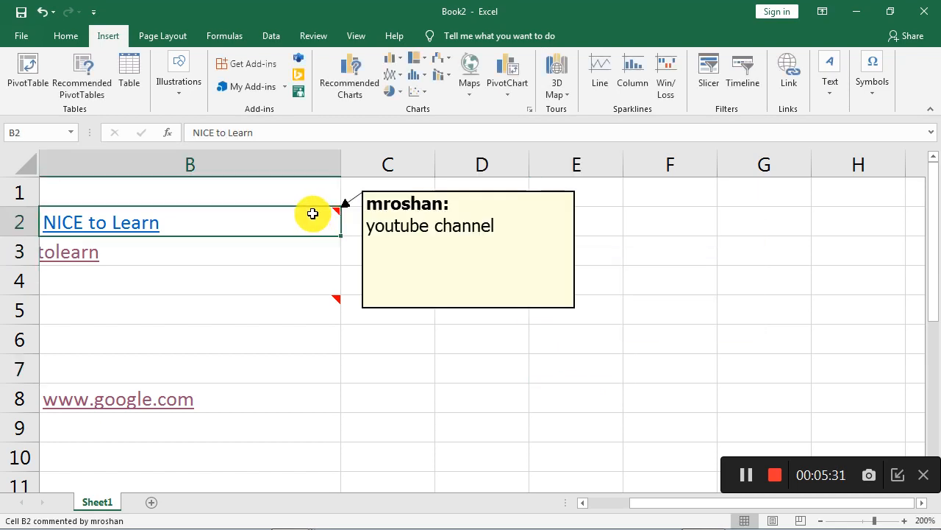
left_click(307, 312)
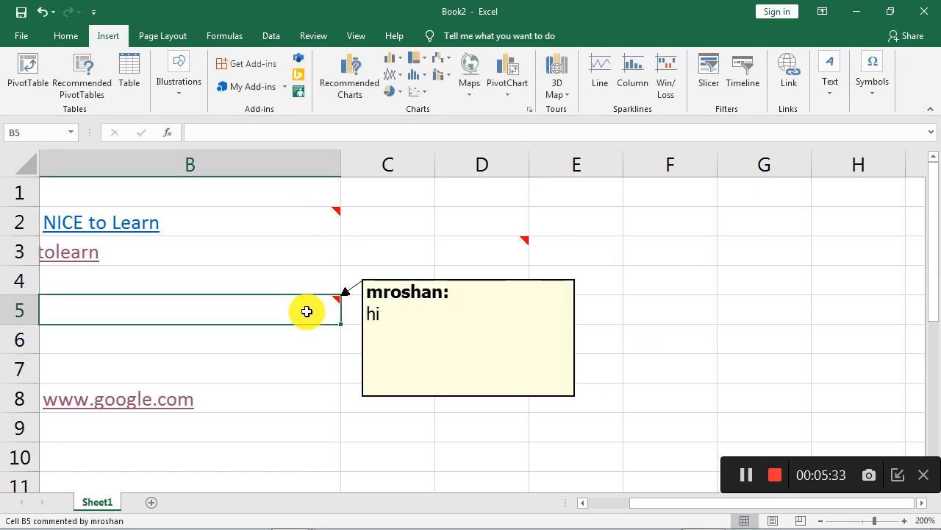